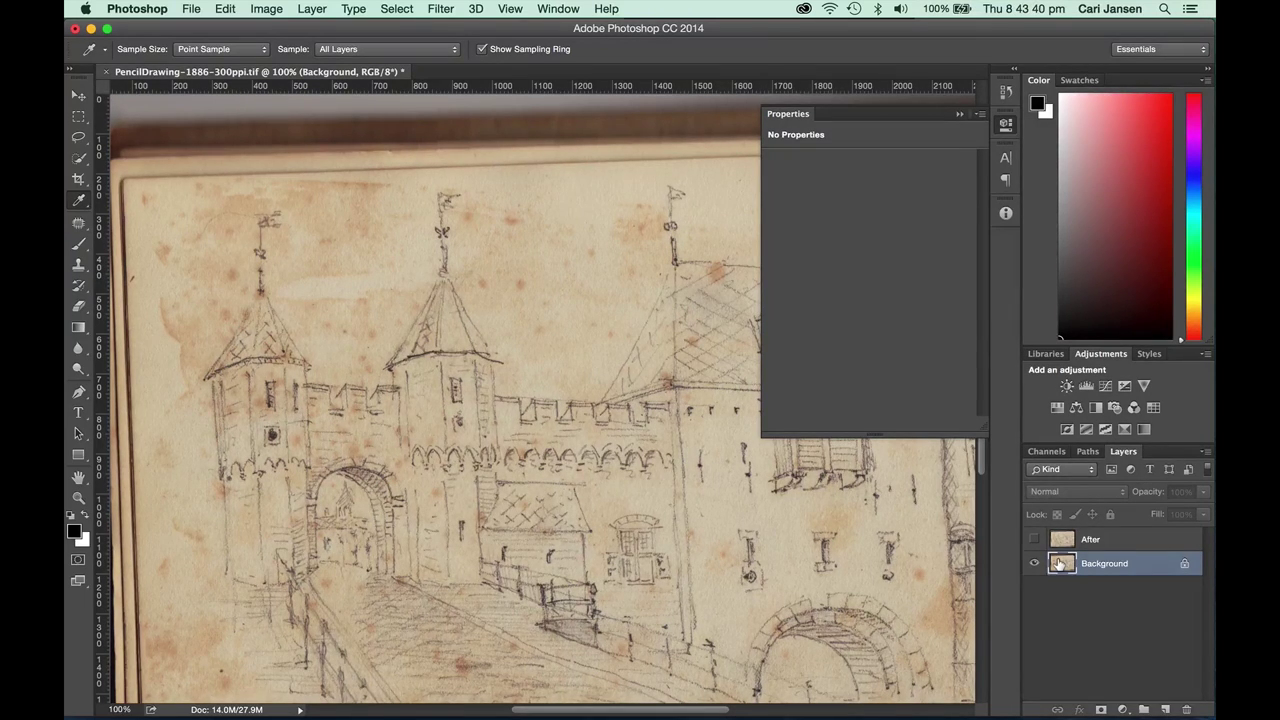
# Step: Preview the cleaned After version, then duplicate the Background layer and hide the original
pyautogui.click(1033, 539)
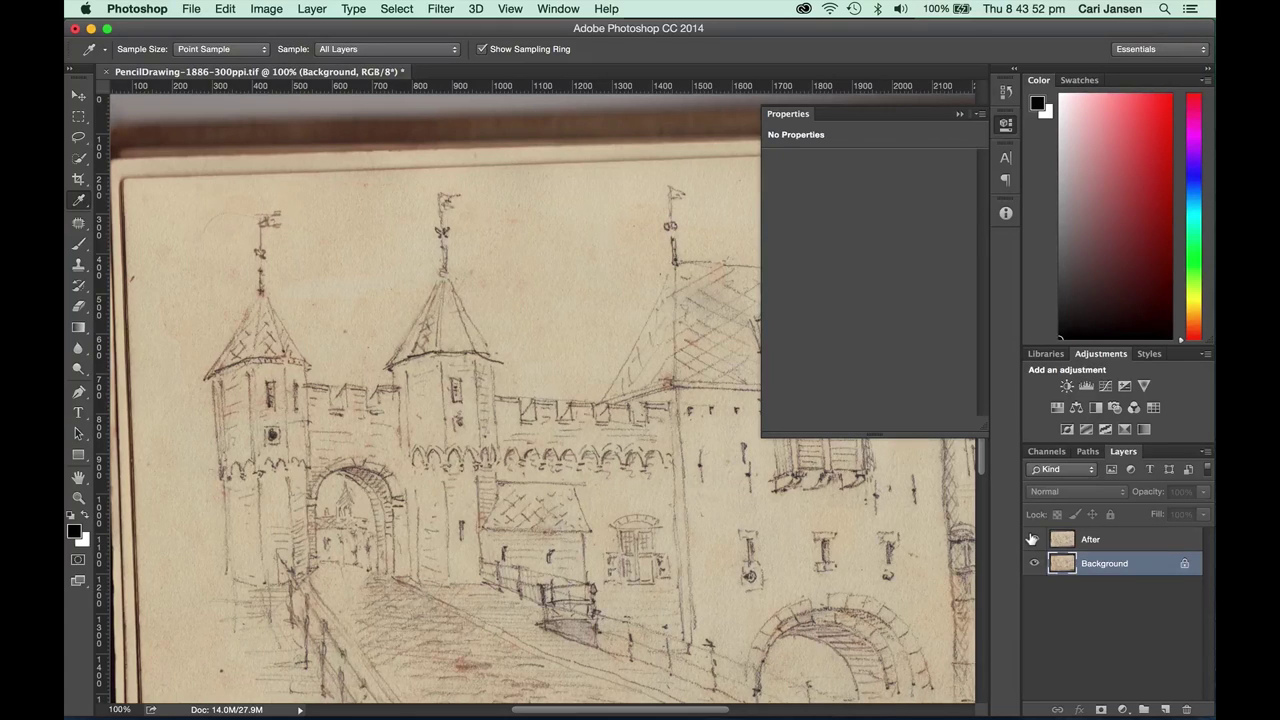
pyautogui.click(1032, 539)
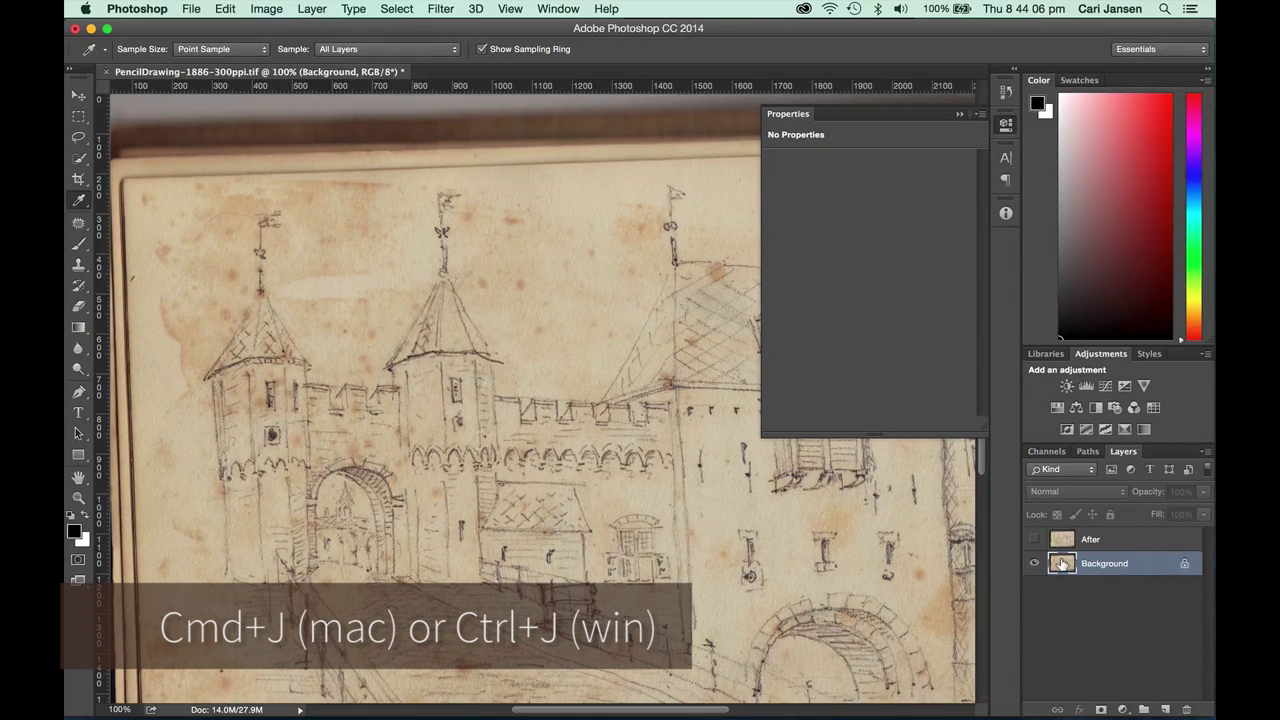
pyautogui.press('super+j')
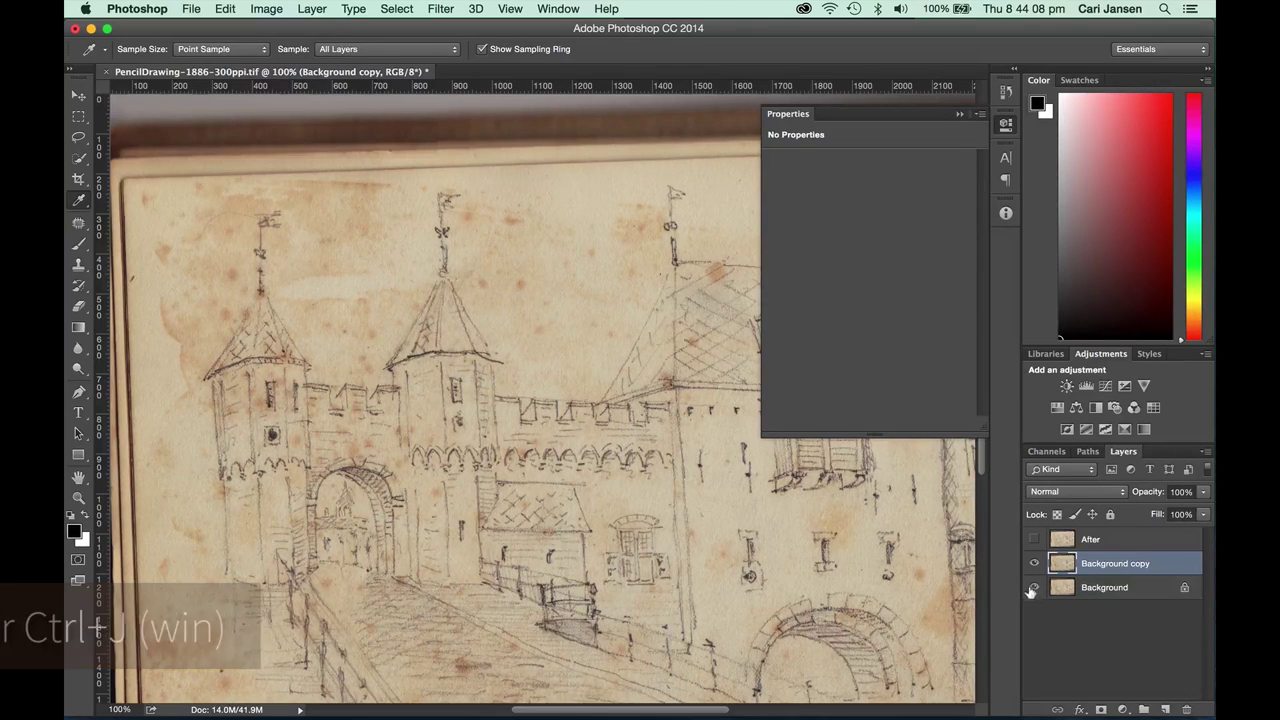
pyautogui.click(1034, 588)
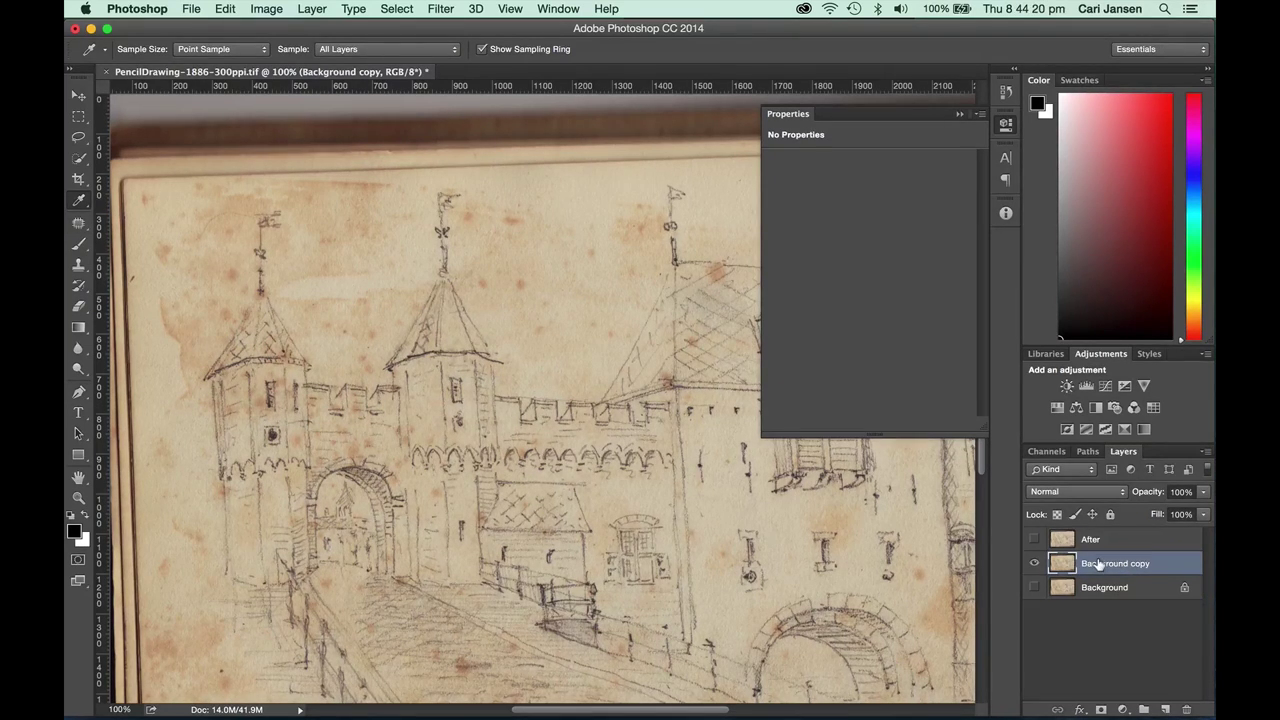
# Step: Rename the duplicated layer to 'Edit Copy'
pyautogui.doubleClick(1098, 566)
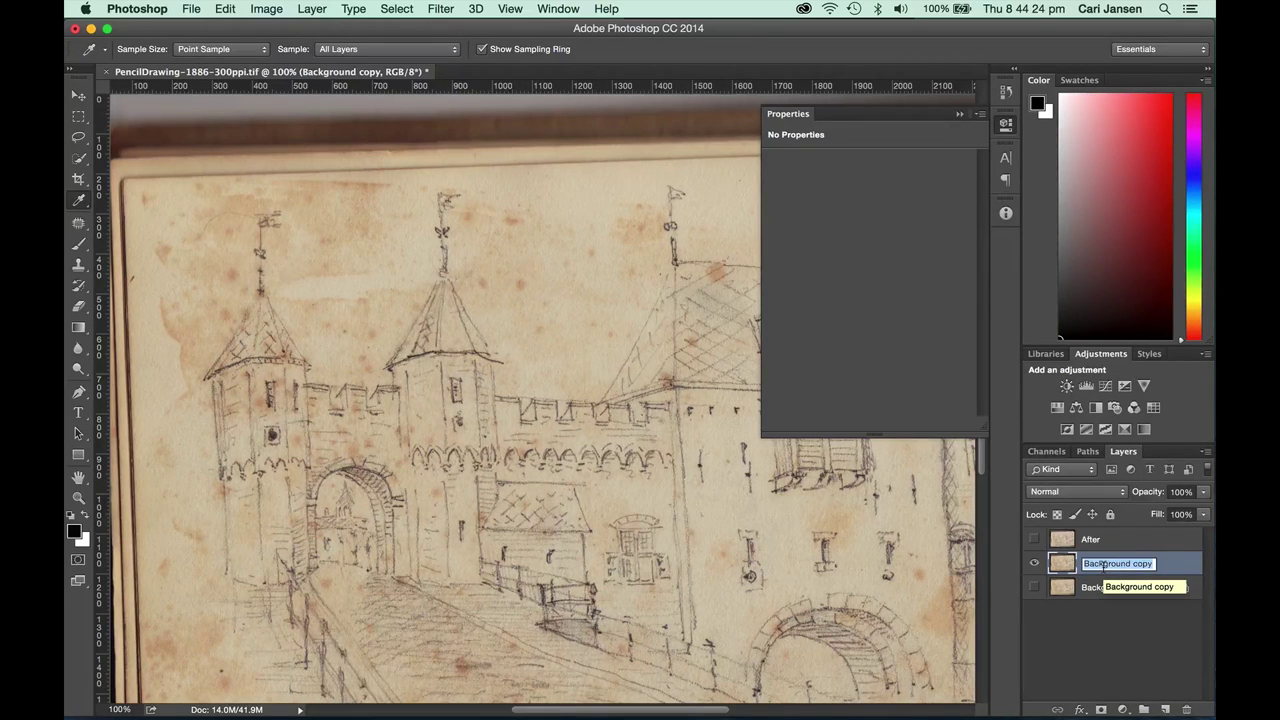
pyautogui.write('Edit Copy')
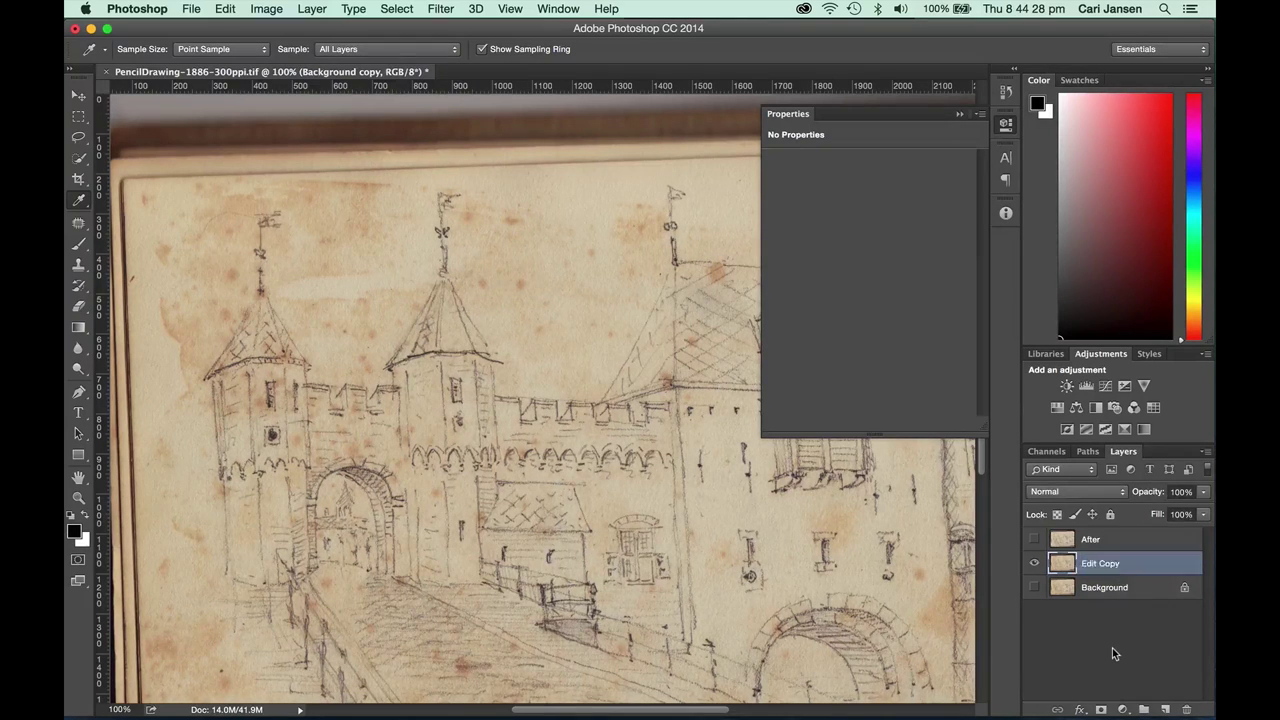
pyautogui.press('Return')
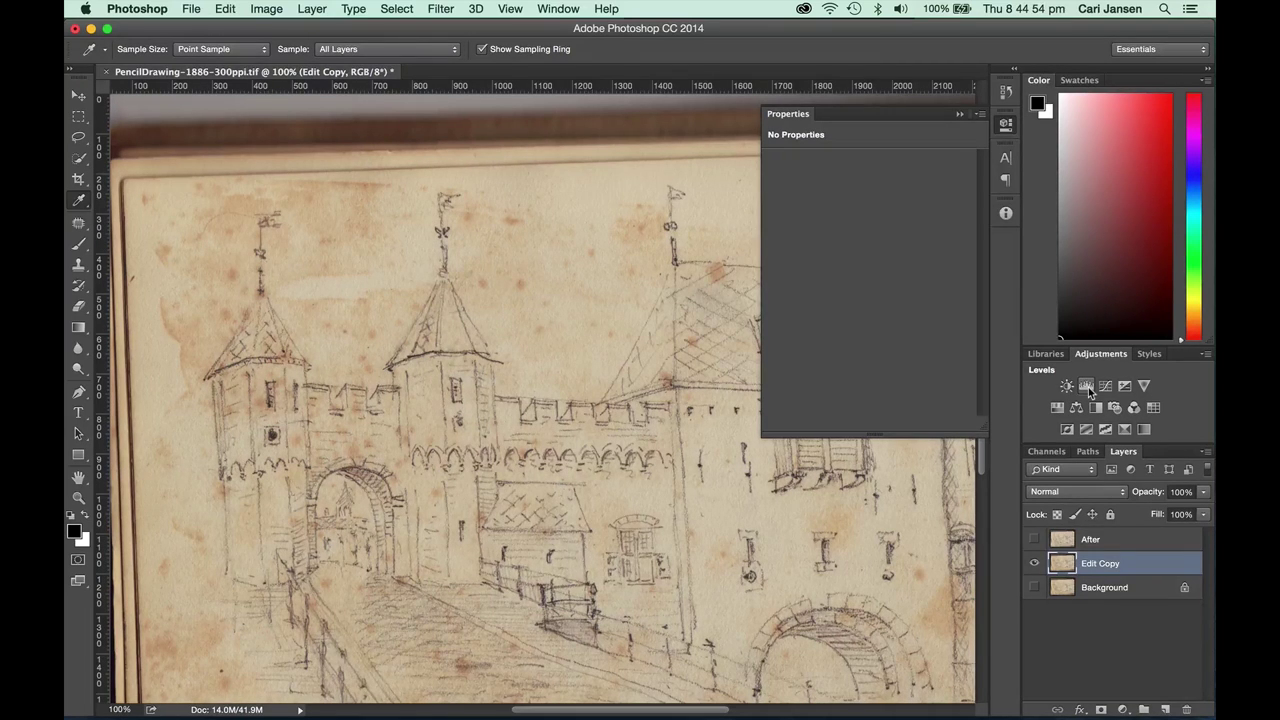
# Step: Add a Levels adjustment above Edit Copy, lowering the white point and raising midtone gamma to 1.92
pyautogui.click(1086, 386)
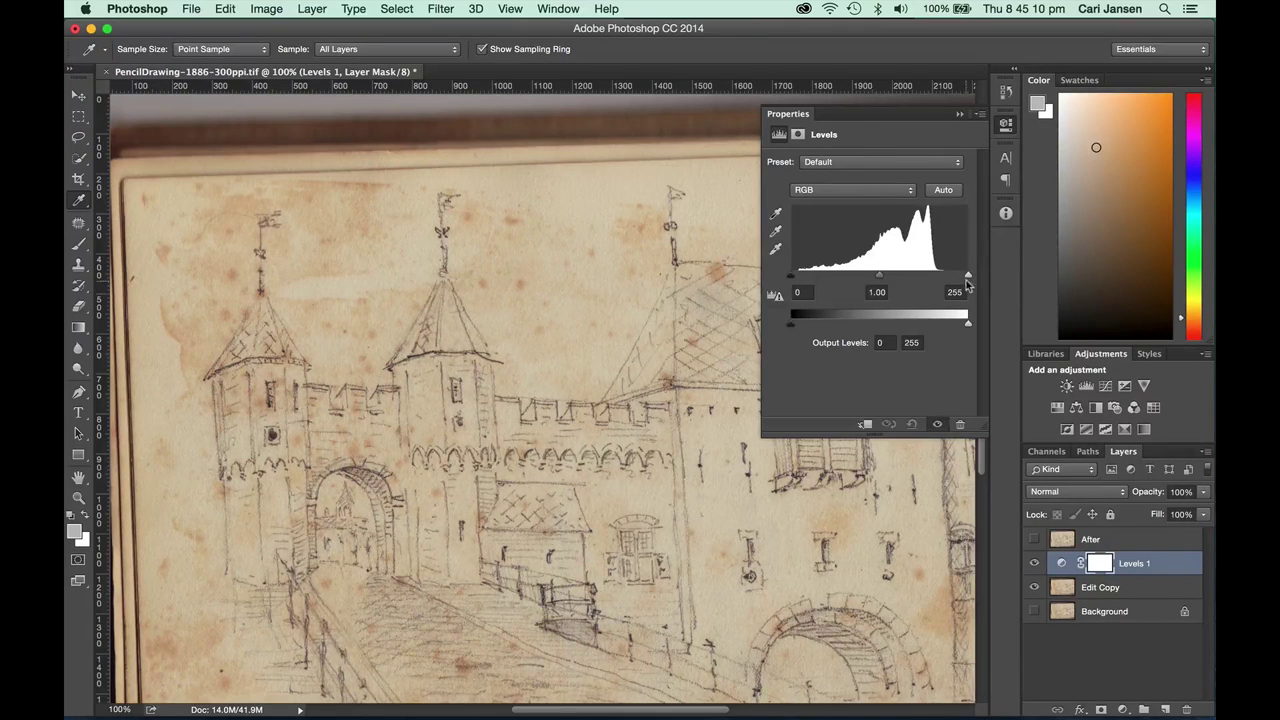
pyautogui.moveTo(970, 275)
pyautogui.mouseDown()
pyautogui.moveTo(945, 283)
pyautogui.moveTo(975, 276)
pyautogui.mouseUp()
pyautogui.moveTo(880, 275); pyautogui.dragTo(837, 282)
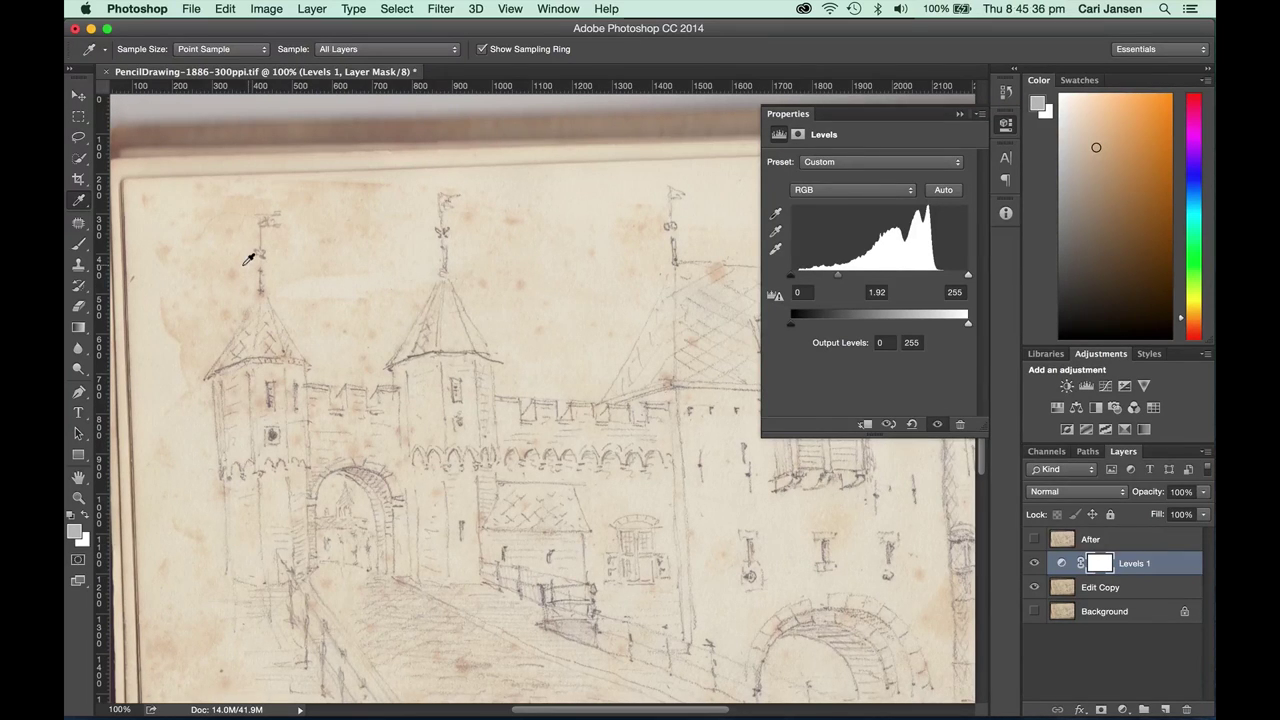
# Step: Reset Levels 1 to its default values of 0, 1.00 and 255
pyautogui.click(912, 425)
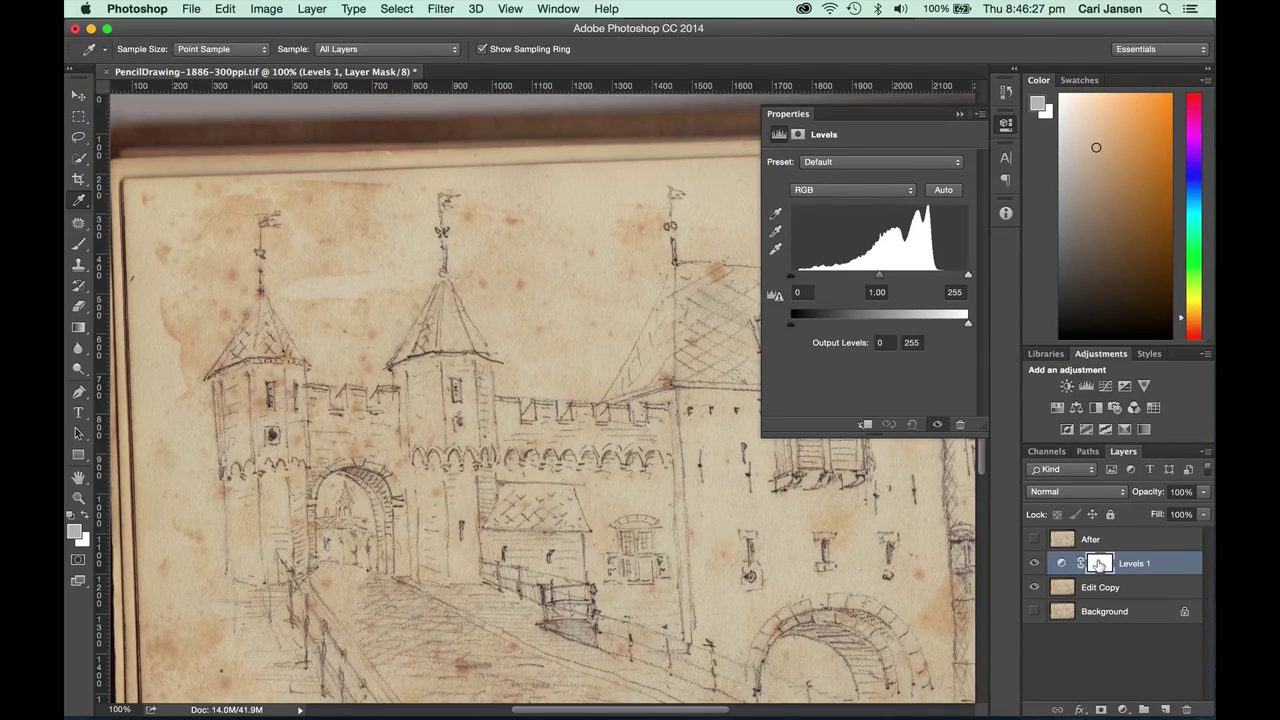
# Step: Build the Levels 1 mask from a Color Range sample of the stain colour at Fuzziness 40
pyautogui.click(800, 136)
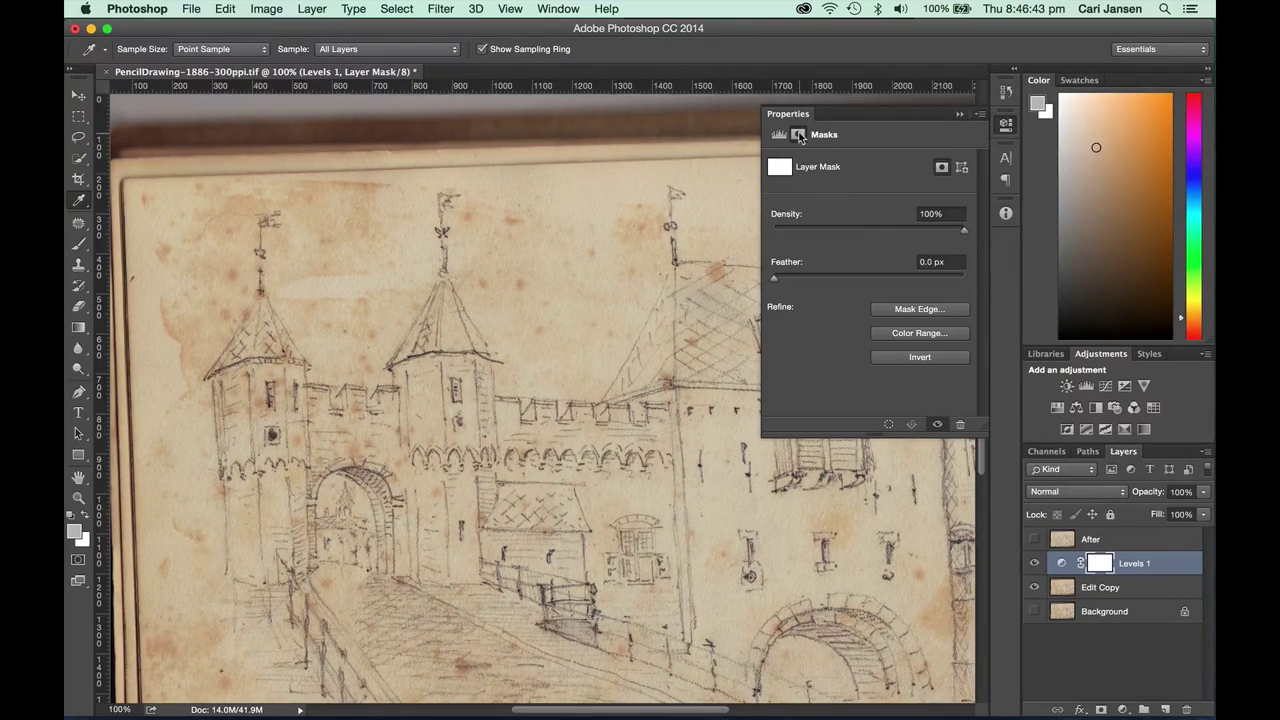
pyautogui.click(889, 338)
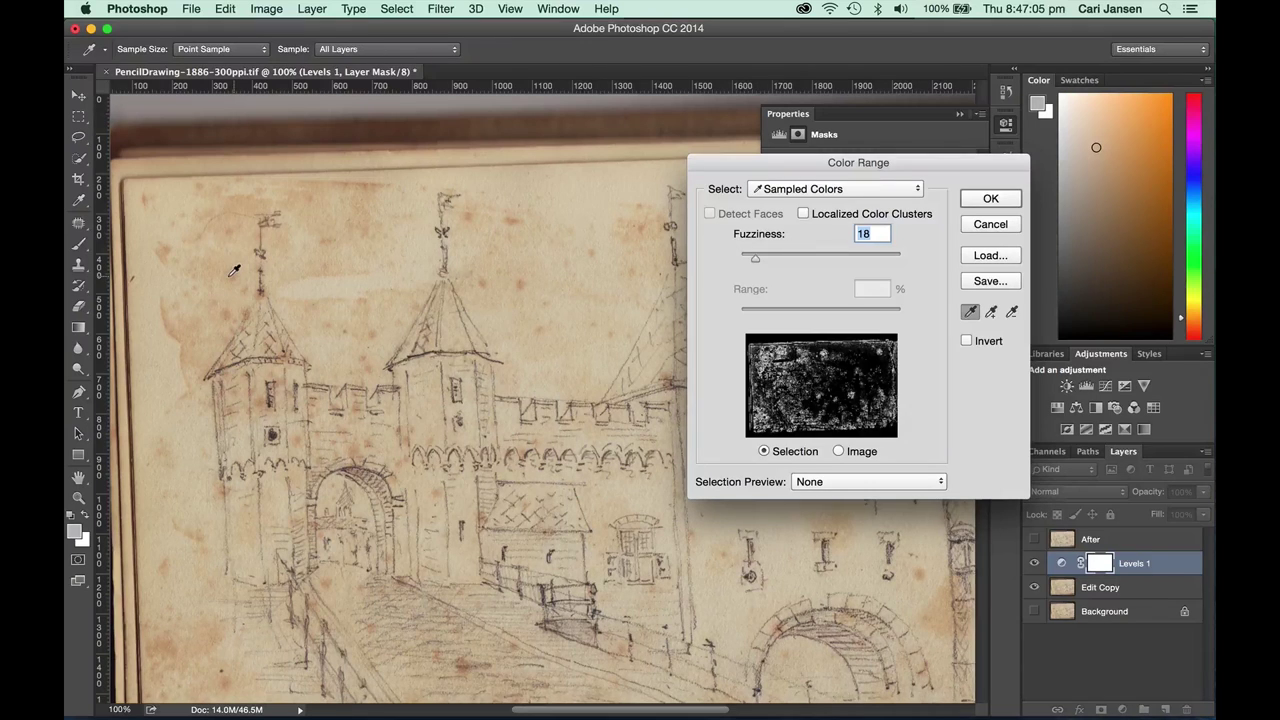
pyautogui.click(233, 277)
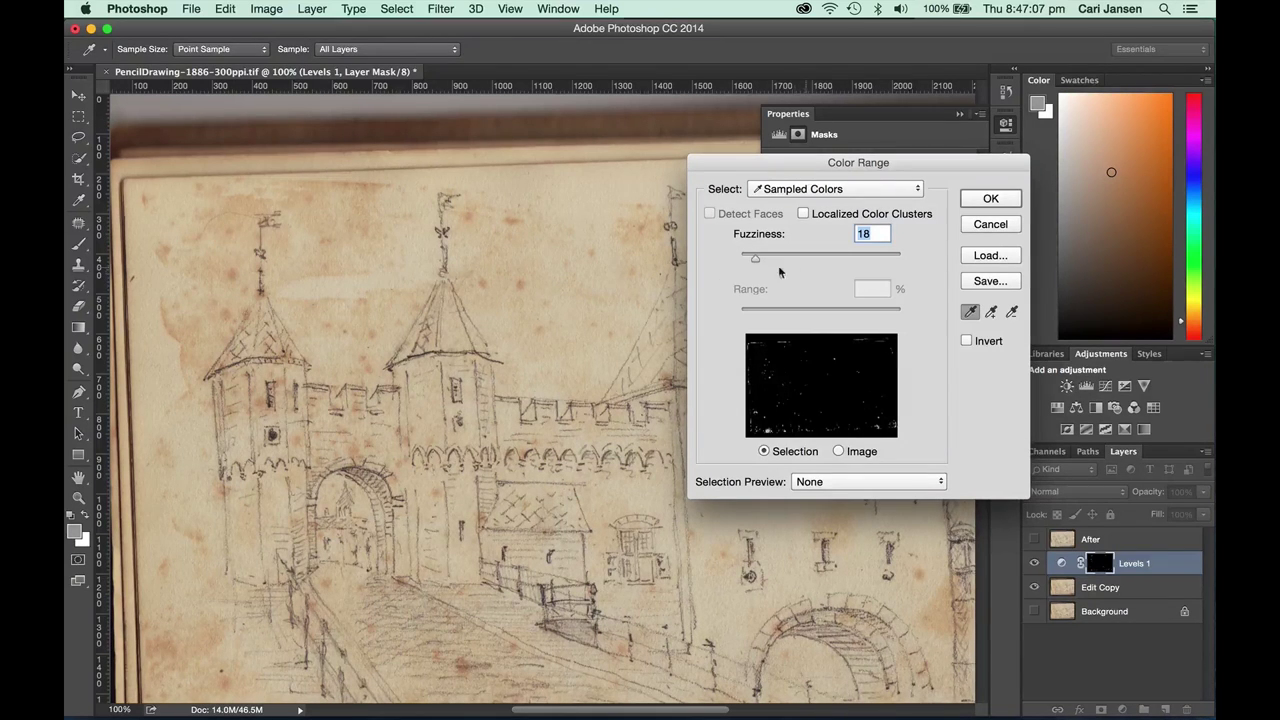
pyautogui.moveTo(755, 261); pyautogui.dragTo(770, 261)
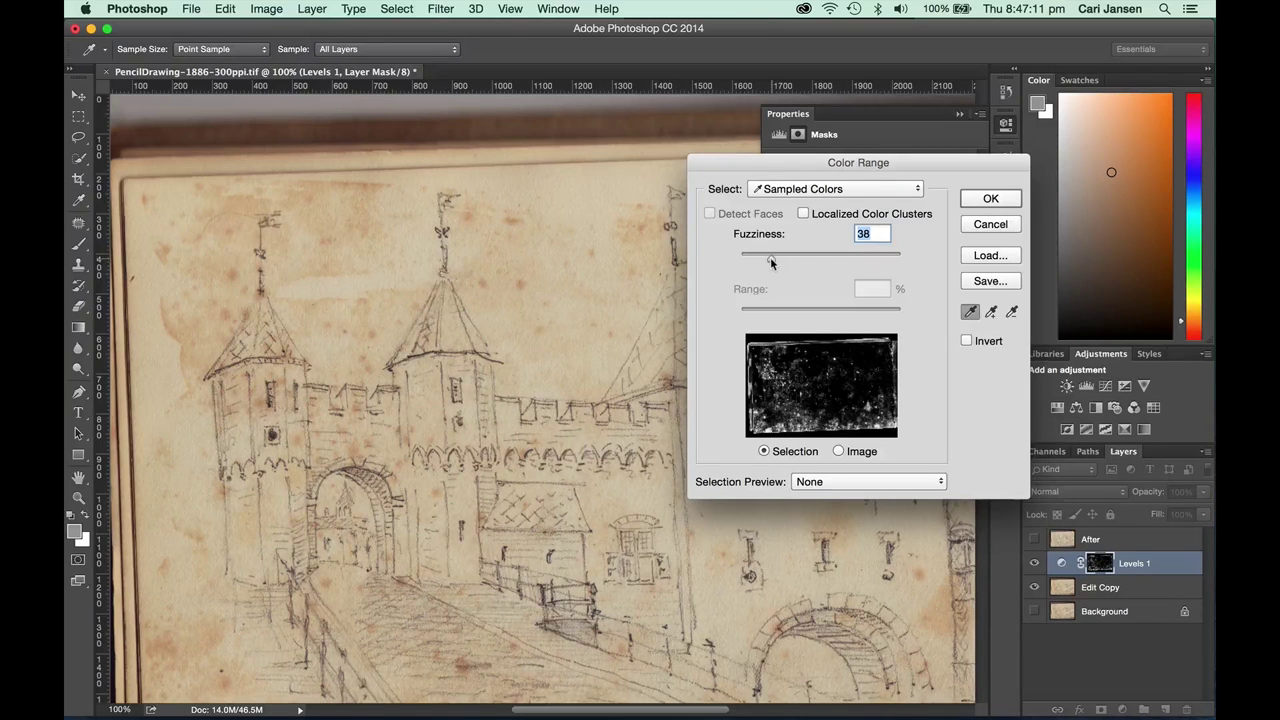
pyautogui.moveTo(770, 257); pyautogui.dragTo(769, 259)
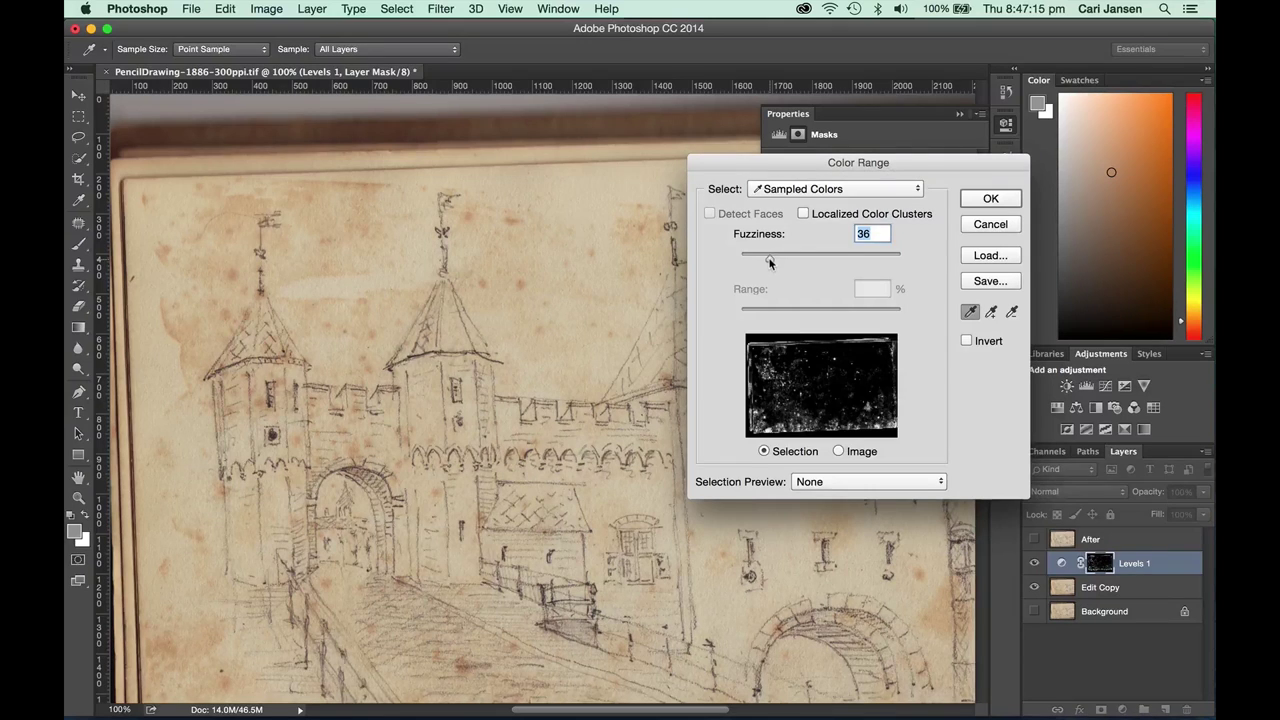
pyautogui.moveTo(769, 259); pyautogui.dragTo(770, 257)
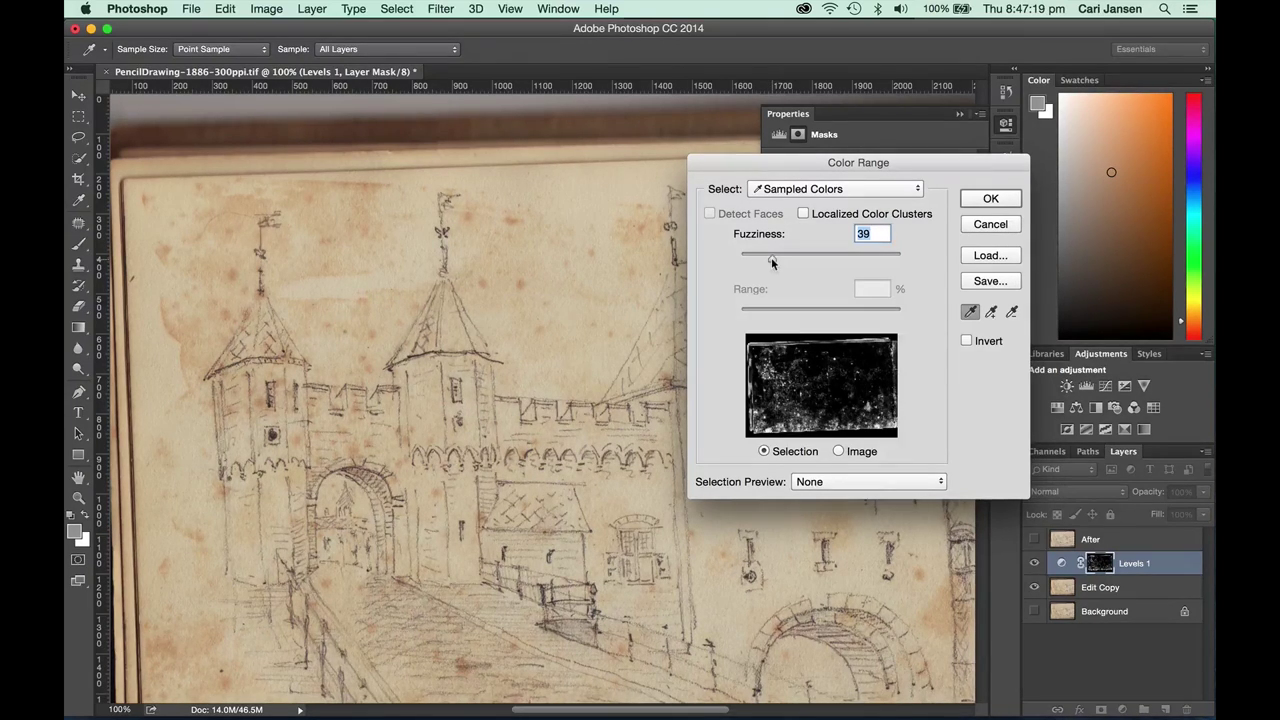
pyautogui.moveTo(771, 257); pyautogui.dragTo(772, 257)
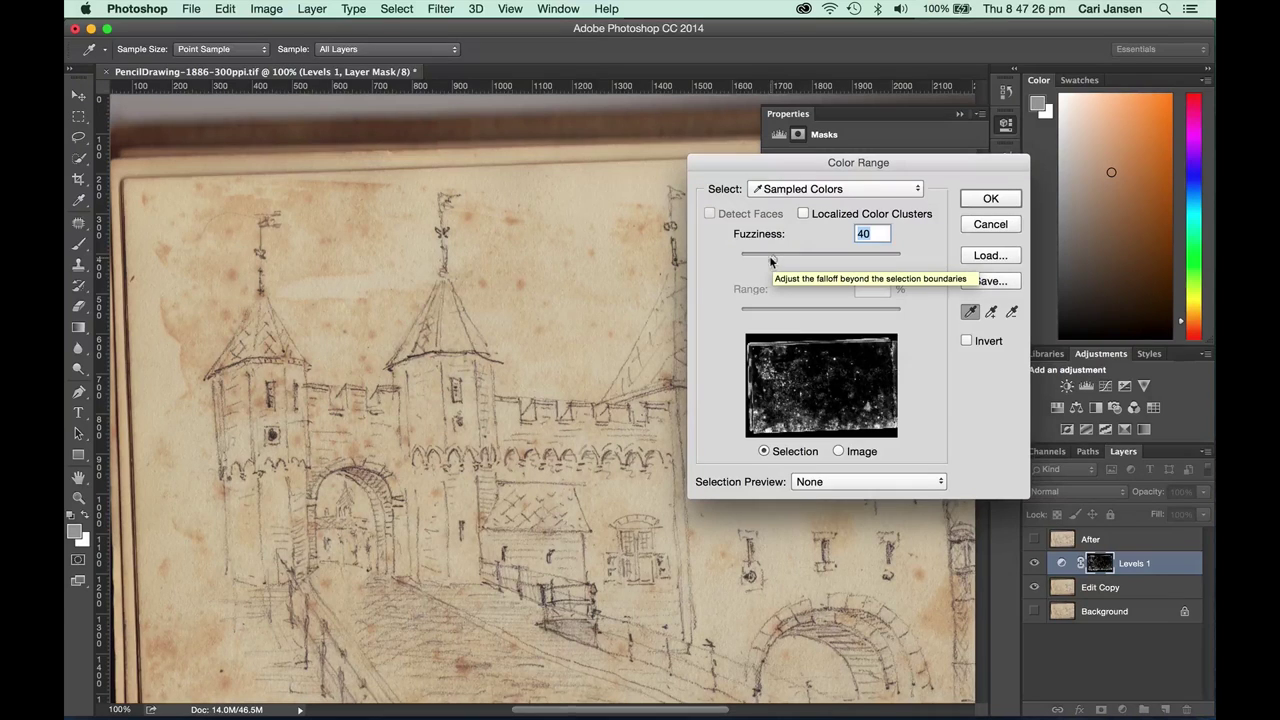
# Step: Apply the colour-range selection to the Levels 1 mask and feather it by 1.2 px
pyautogui.click(982, 201)
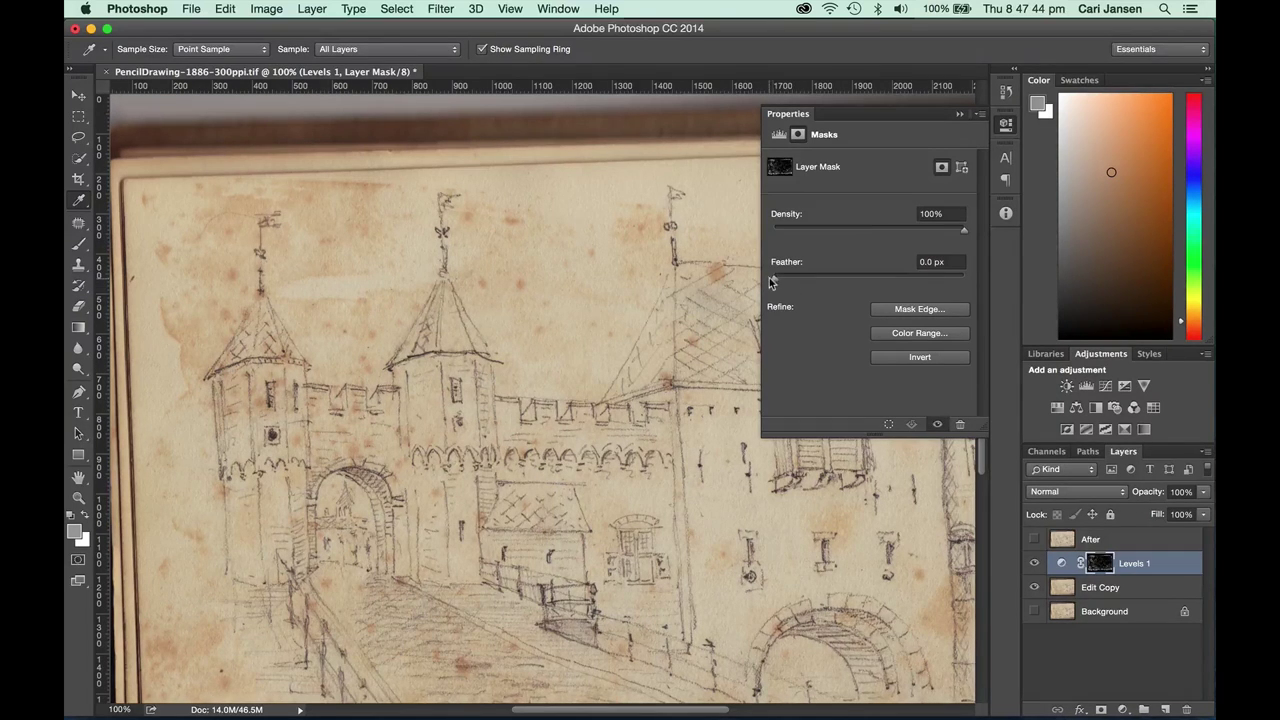
pyautogui.moveTo(774, 277); pyautogui.dragTo(785, 278)
# Step: Set the Levels 1 midtone input to 1.67 for the masked stain spots
pyautogui.click(778, 136)
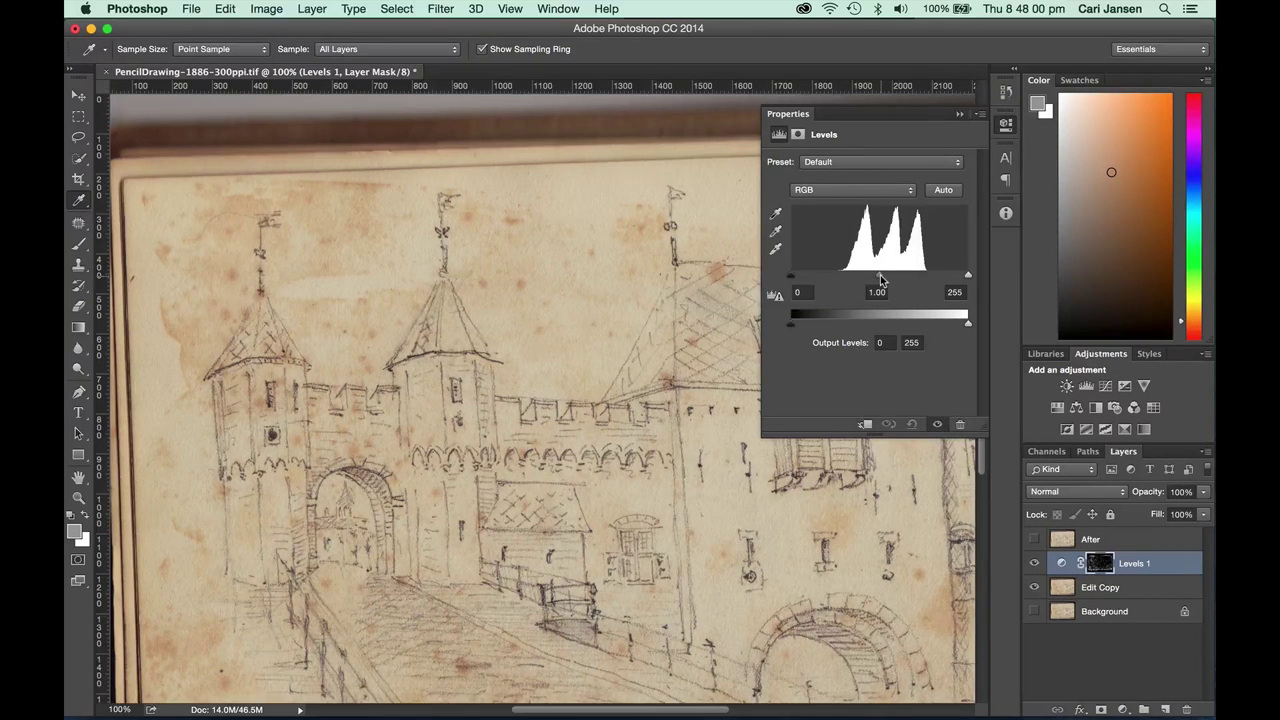
pyautogui.moveTo(880, 275); pyautogui.dragTo(823, 283)
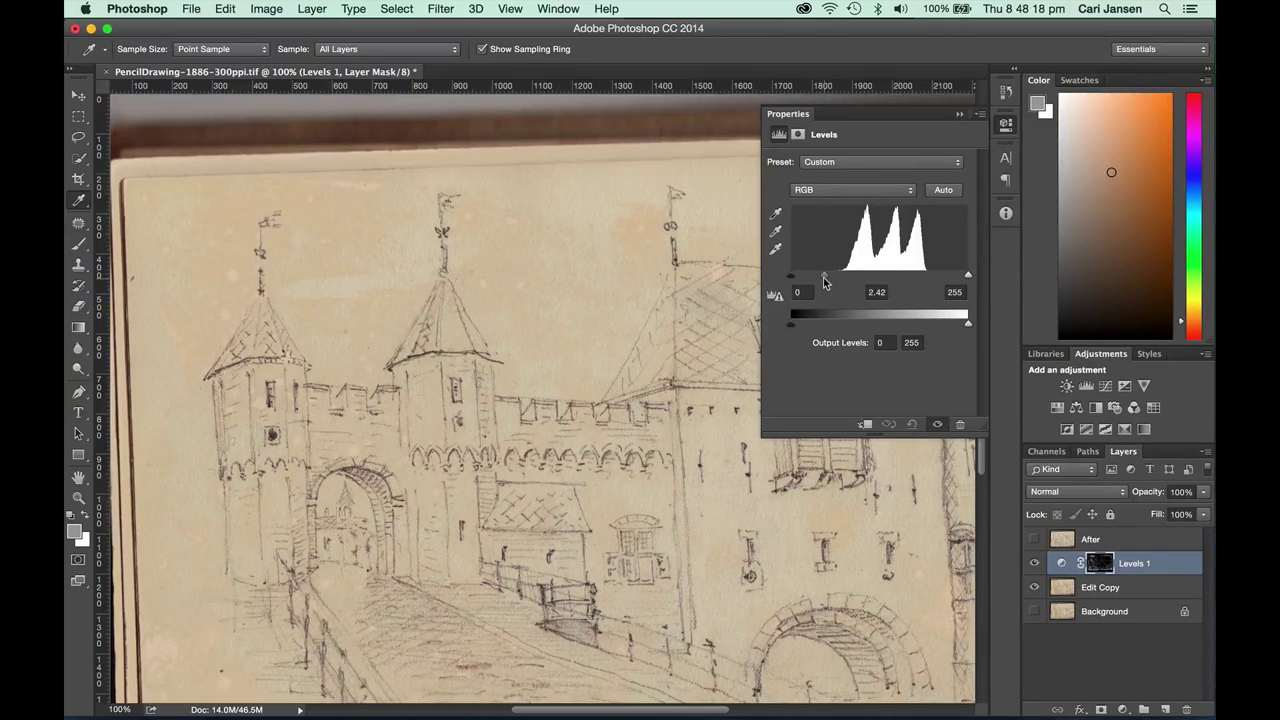
pyautogui.moveTo(824, 283); pyautogui.dragTo(847, 281)
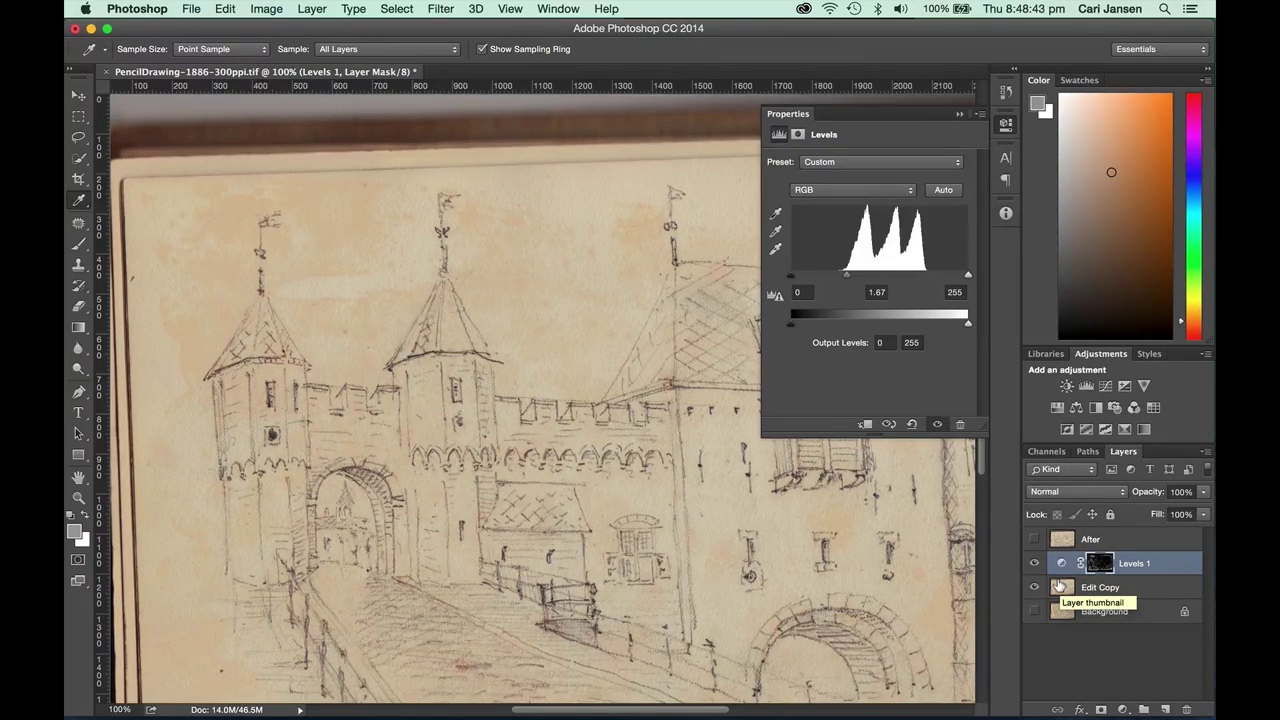
# Step: Select Levels 1 with Edit Copy and merge them into a single Levels 1 layer
pyautogui.keyDown('shift'); pyautogui.click(1059, 587); pyautogui.keyUp('shift')
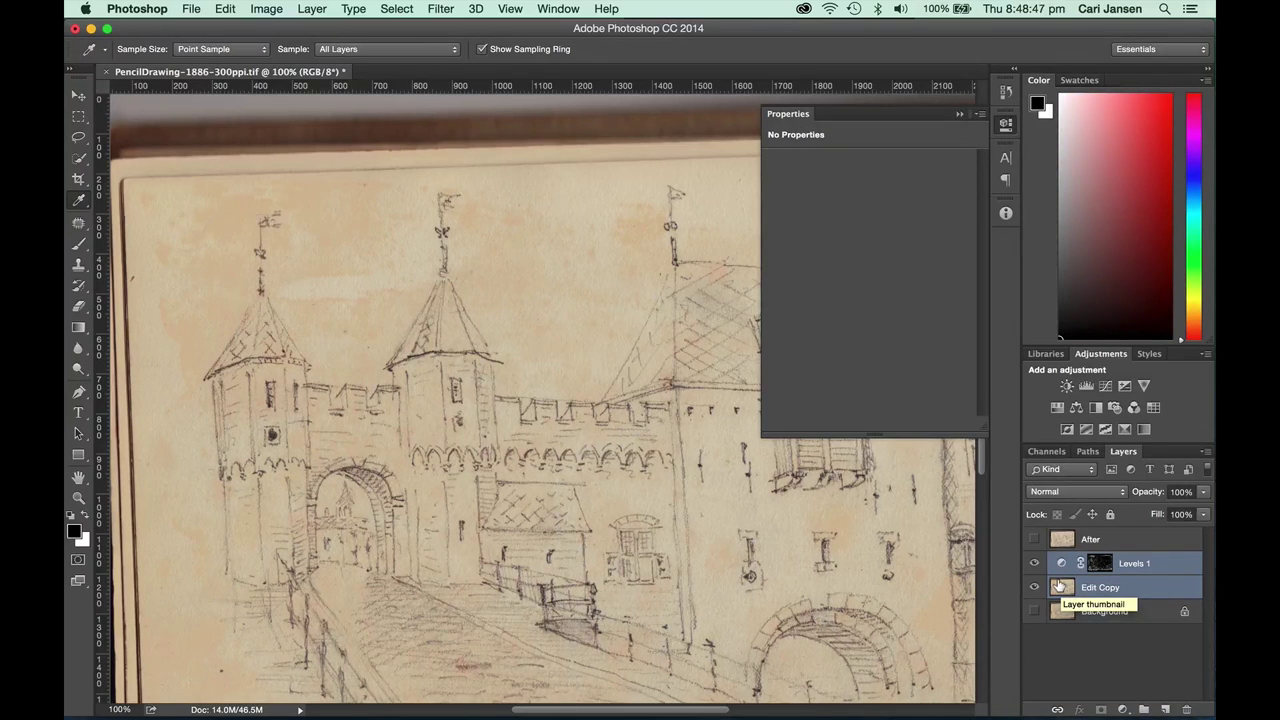
pyautogui.click(1207, 452)
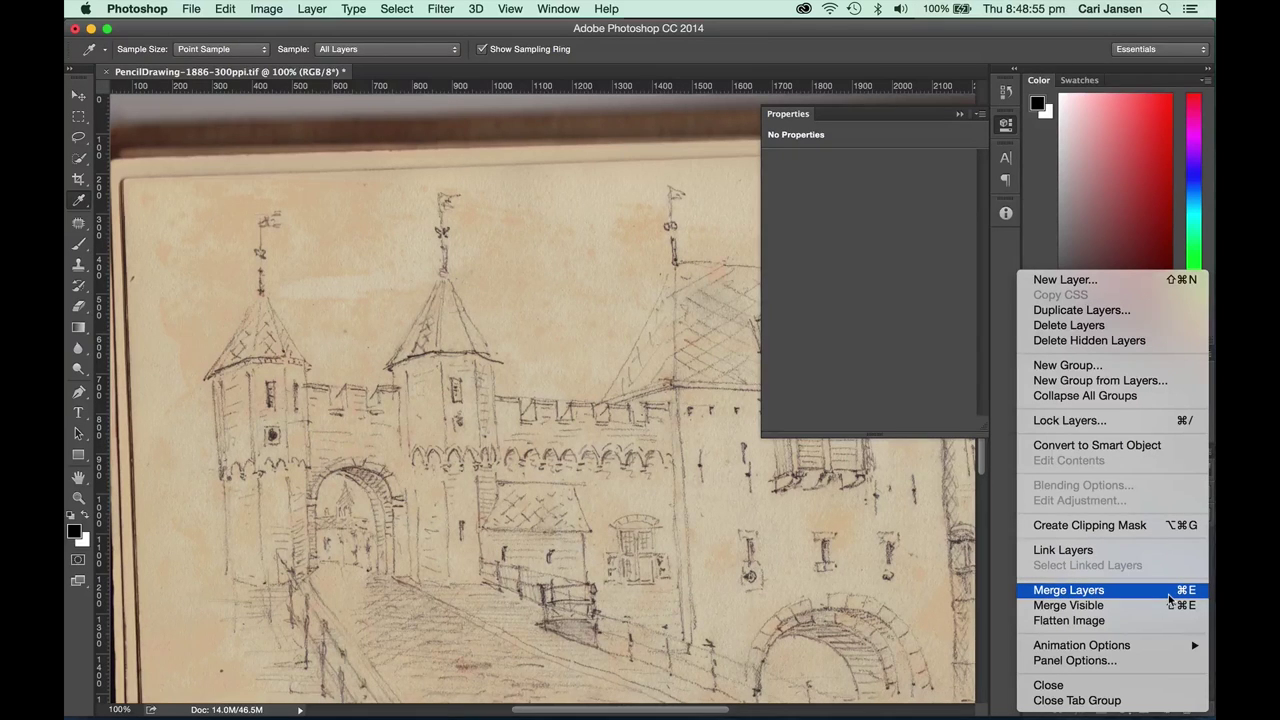
pyautogui.click(1168, 594)
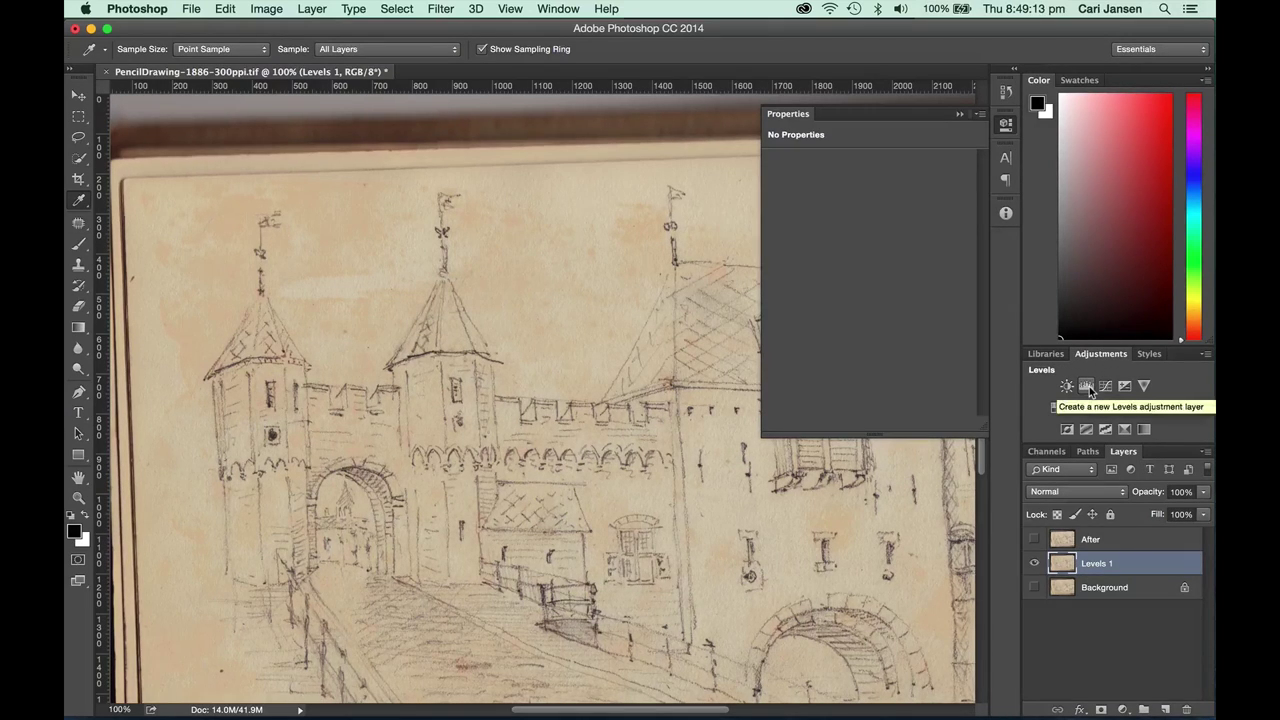
# Step: Add a Levels 2 adjustment masked by a Color Range sample of the paper at Fuzziness 22
pyautogui.click(1089, 386)
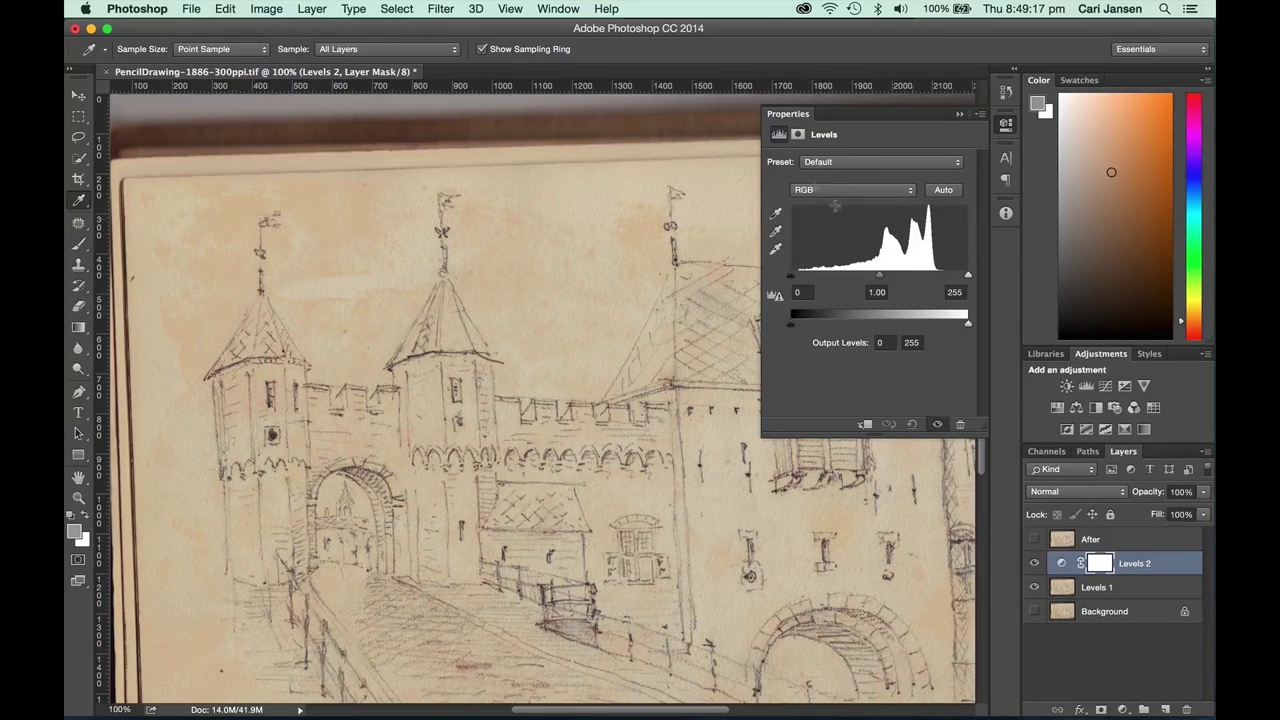
pyautogui.click(798, 135)
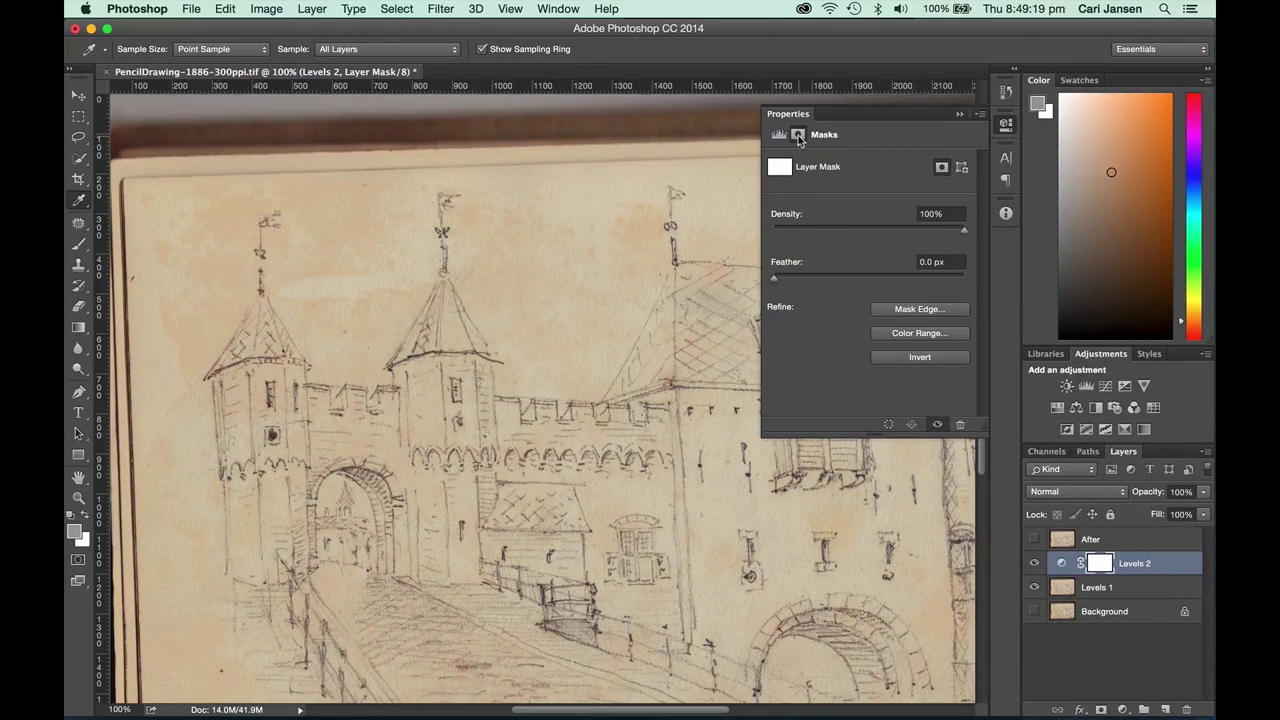
pyautogui.click(885, 334)
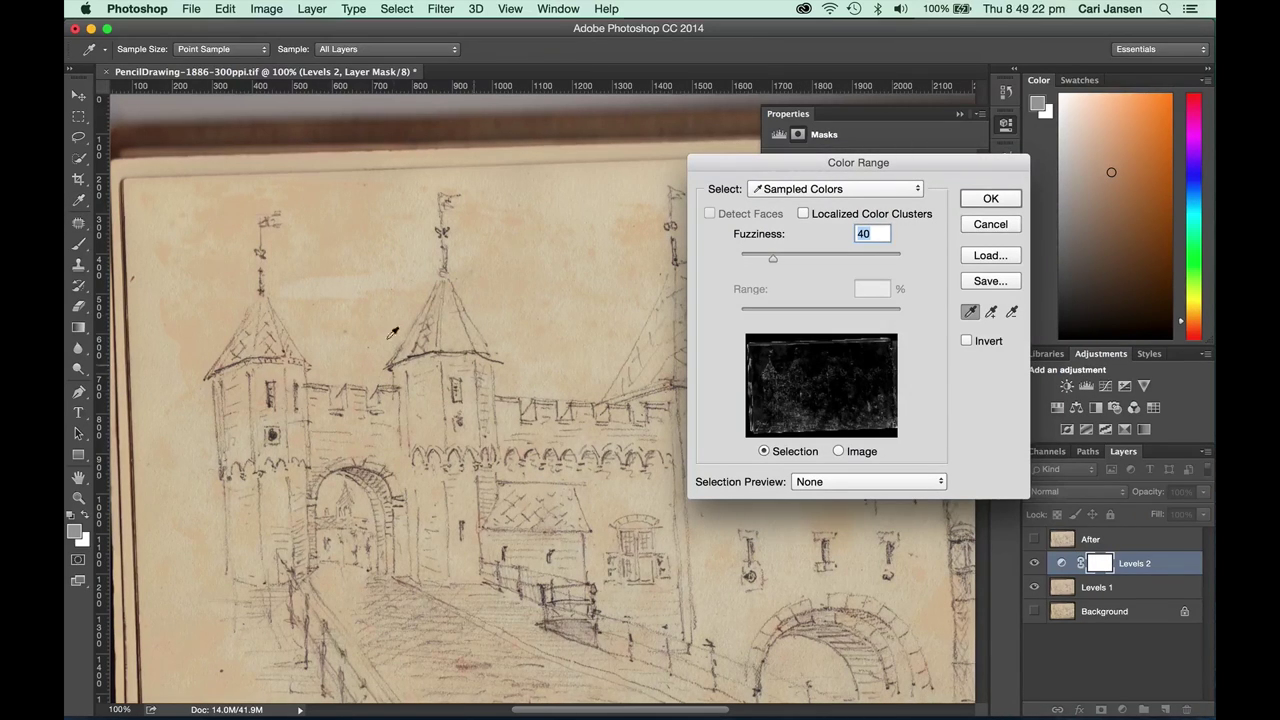
pyautogui.click(338, 220)
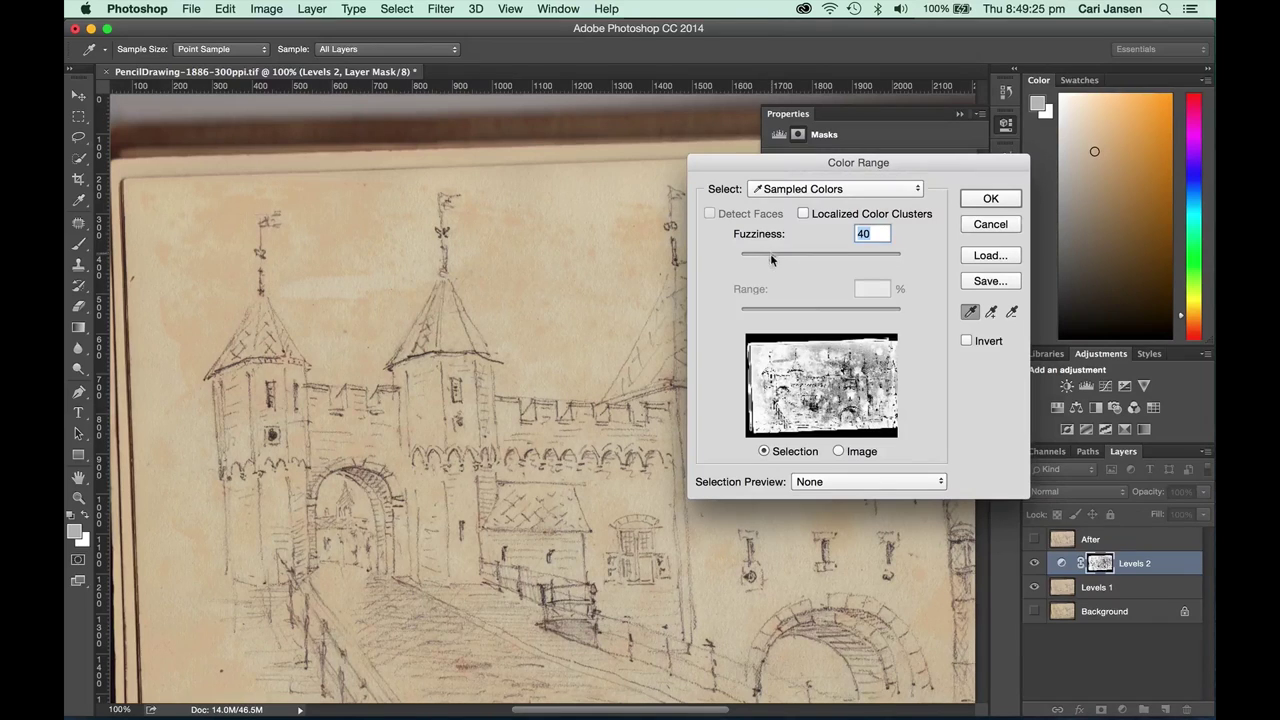
pyautogui.moveTo(772, 257); pyautogui.dragTo(757, 260)
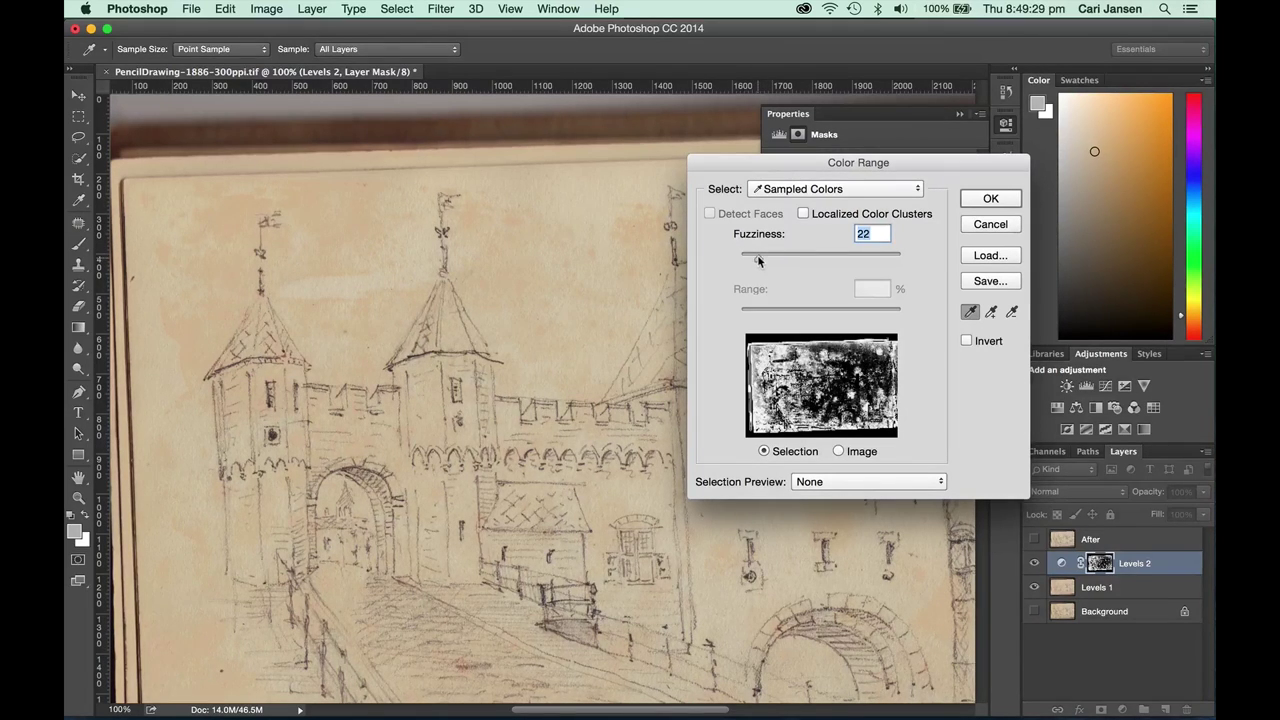
pyautogui.moveTo(757, 261); pyautogui.dragTo(759, 259)
pyautogui.click(992, 198)
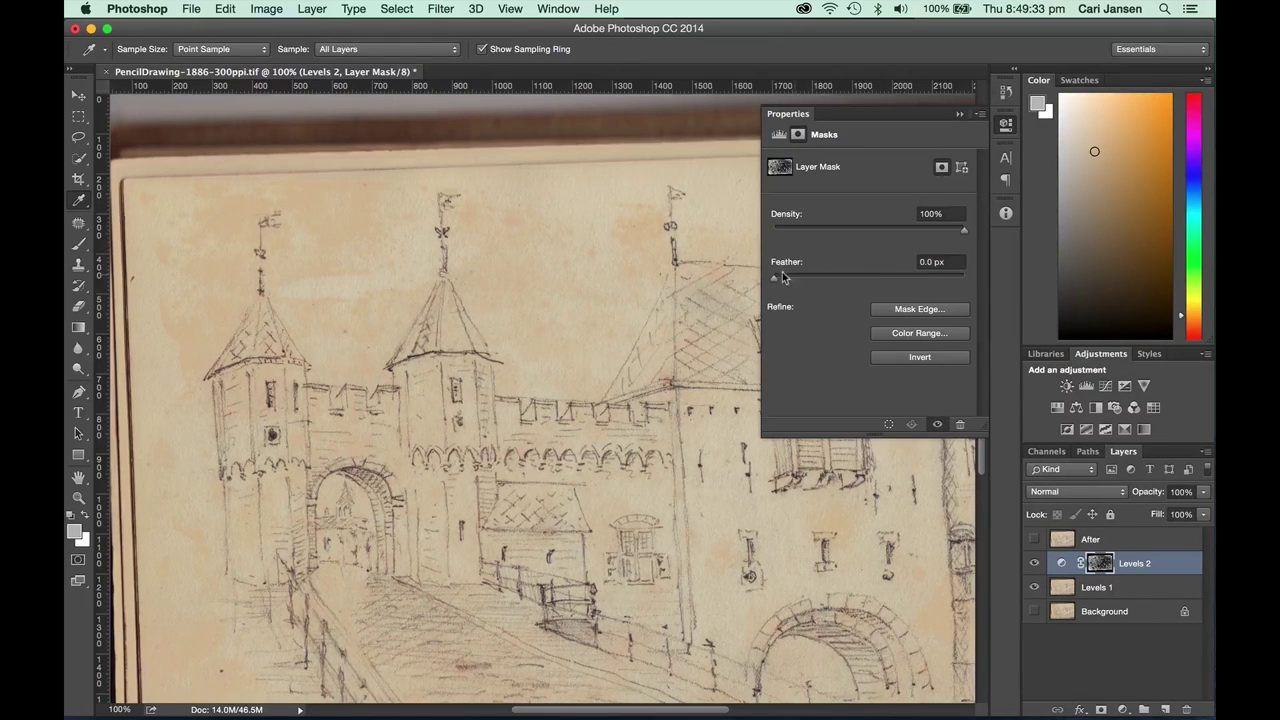
# Step: Feather the Levels 2 mask to 1.1 px and set its midtone input to 1.31
pyautogui.moveTo(775, 279); pyautogui.dragTo(784, 278)
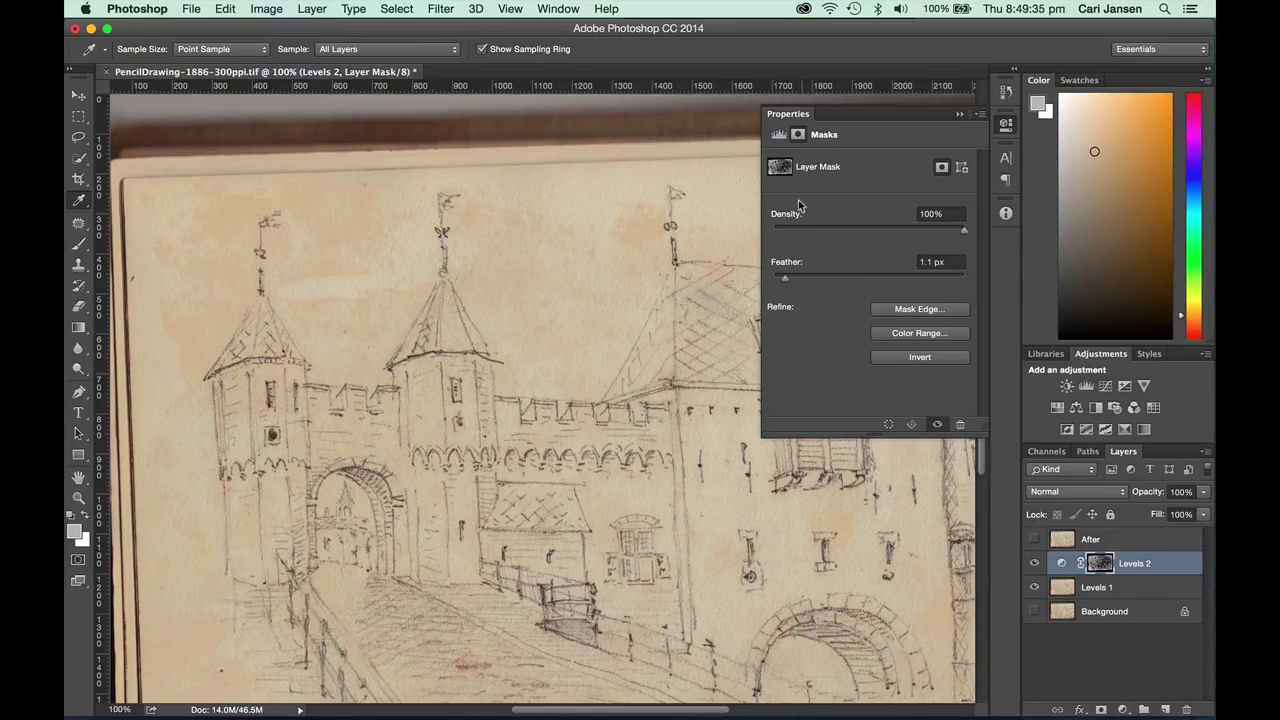
pyautogui.click(780, 136)
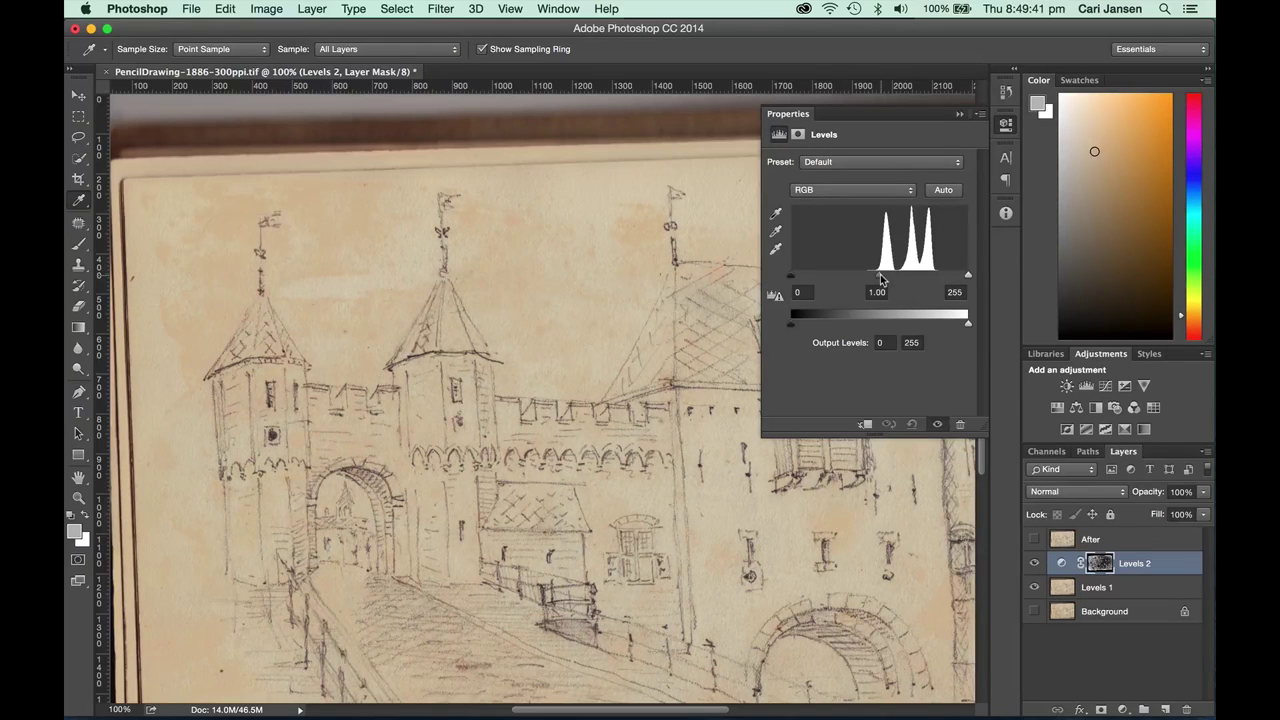
pyautogui.moveTo(880, 277); pyautogui.dragTo(862, 277)
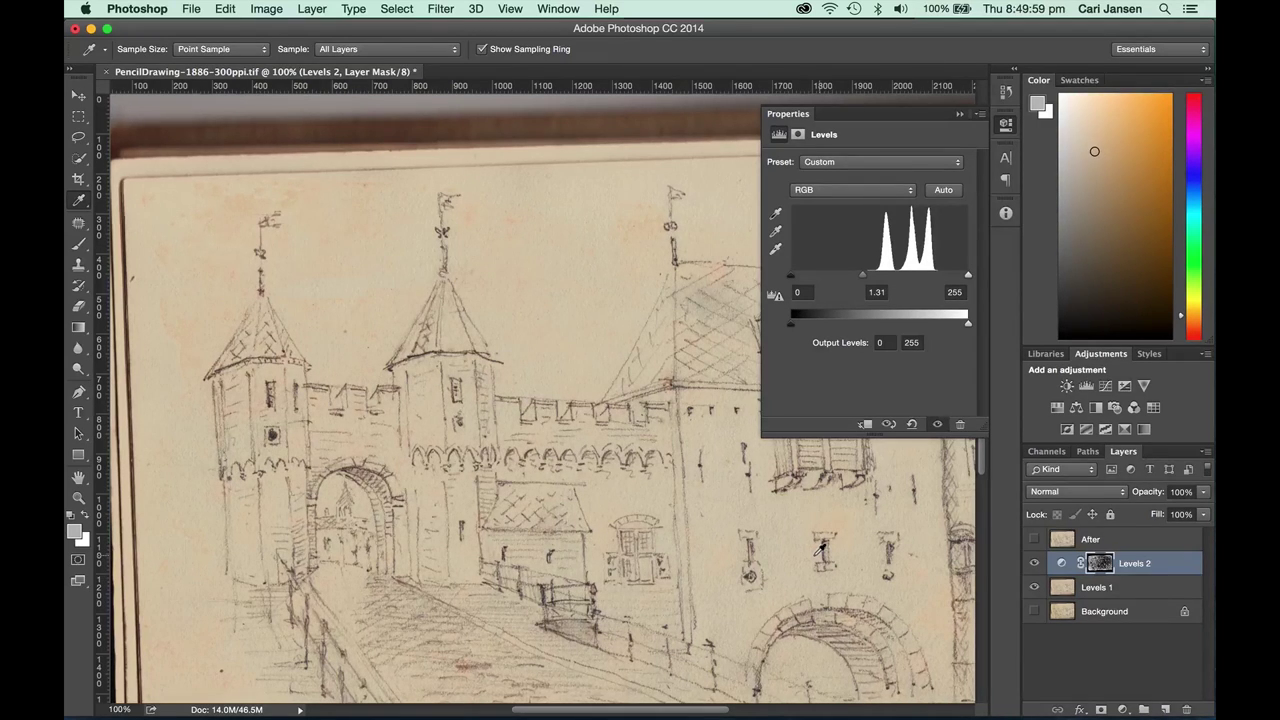
# Step: Keep the Levels channel on RGB and add Levels 1 to the layer selection
pyautogui.click(818, 193)
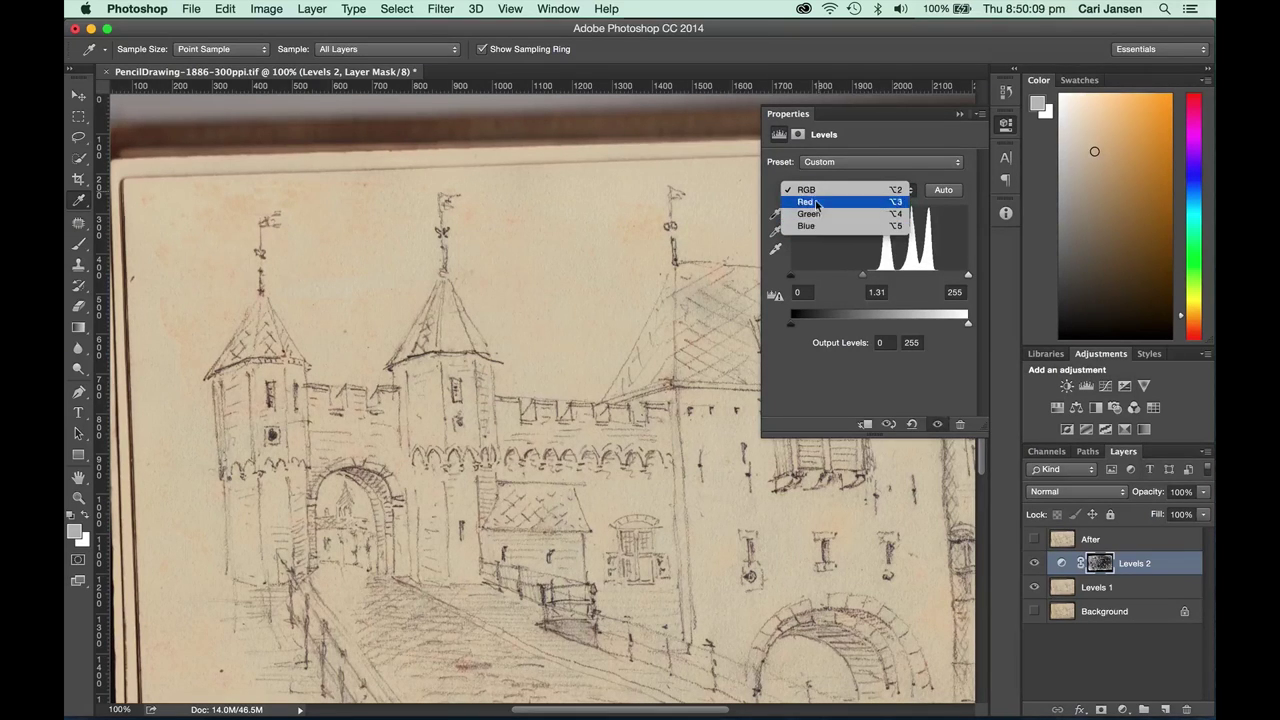
pyautogui.click(817, 191)
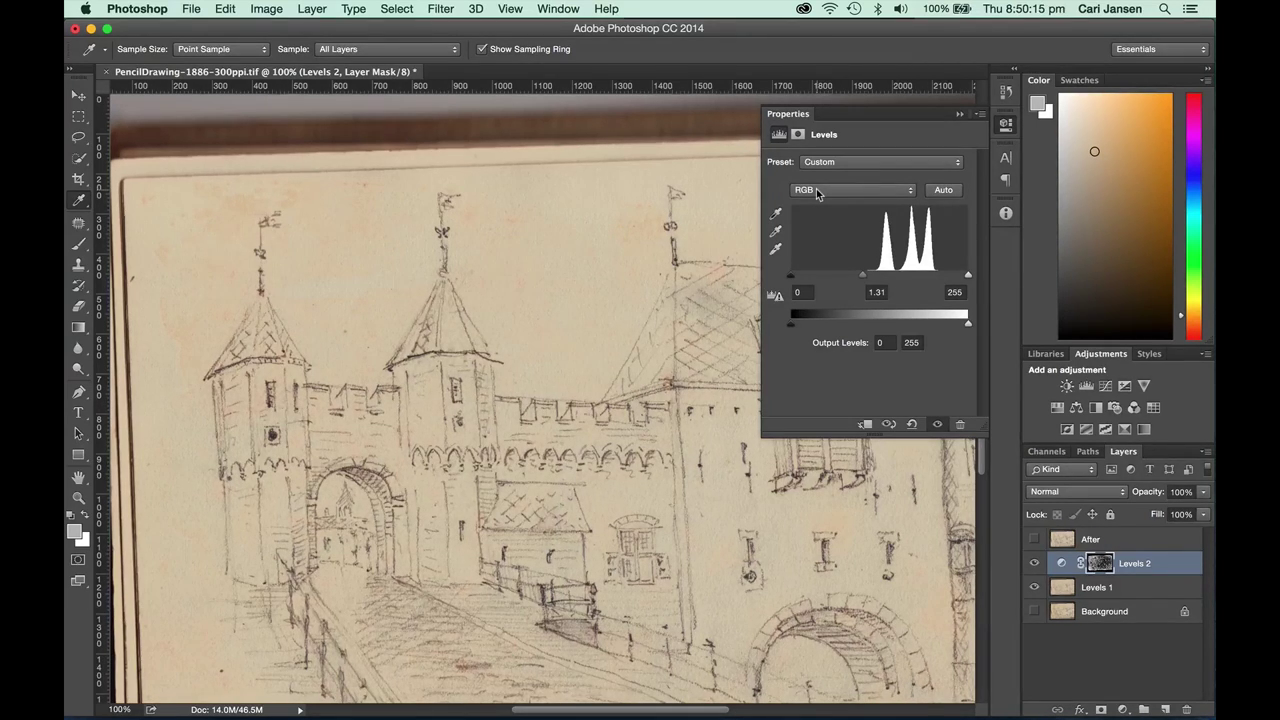
pyautogui.keyDown('shift'); pyautogui.click(1058, 588); pyautogui.keyUp('shift')
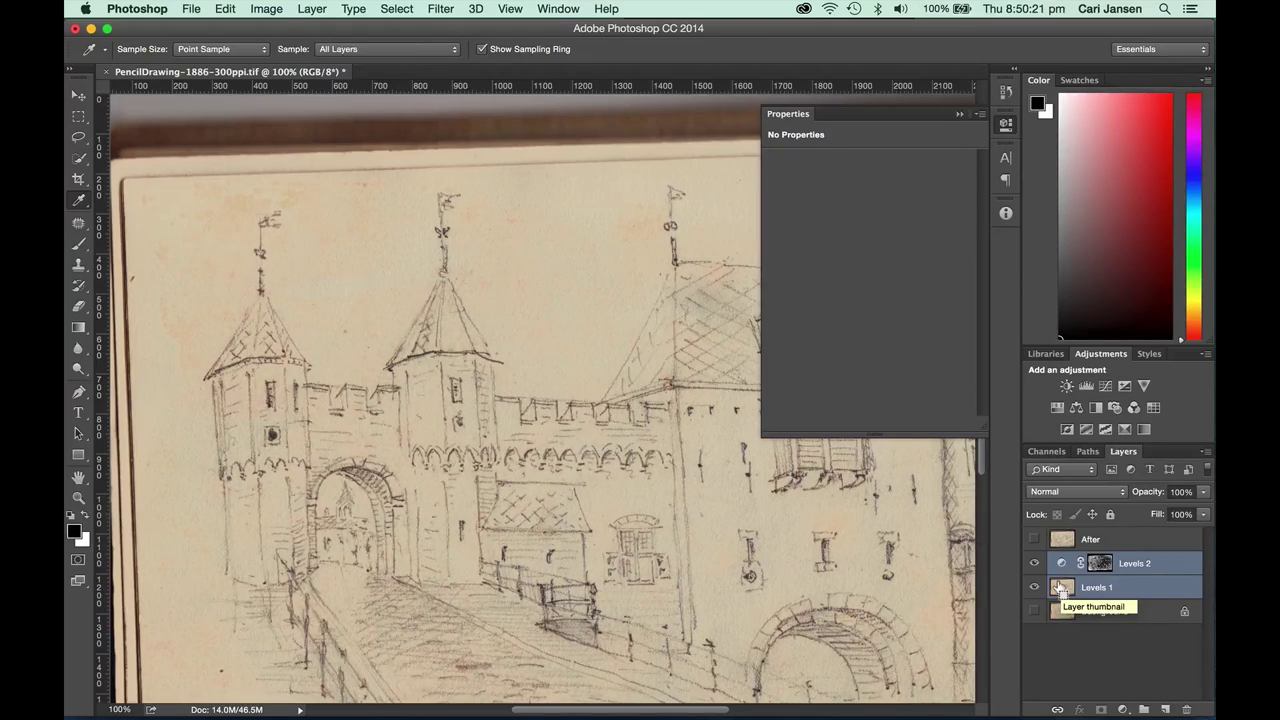
# Step: Merge Levels 1 and Levels 2 with Cmd+E, then toggle the result against the Background to compare
pyautogui.press('super+e')
pyautogui.click(1030, 563)
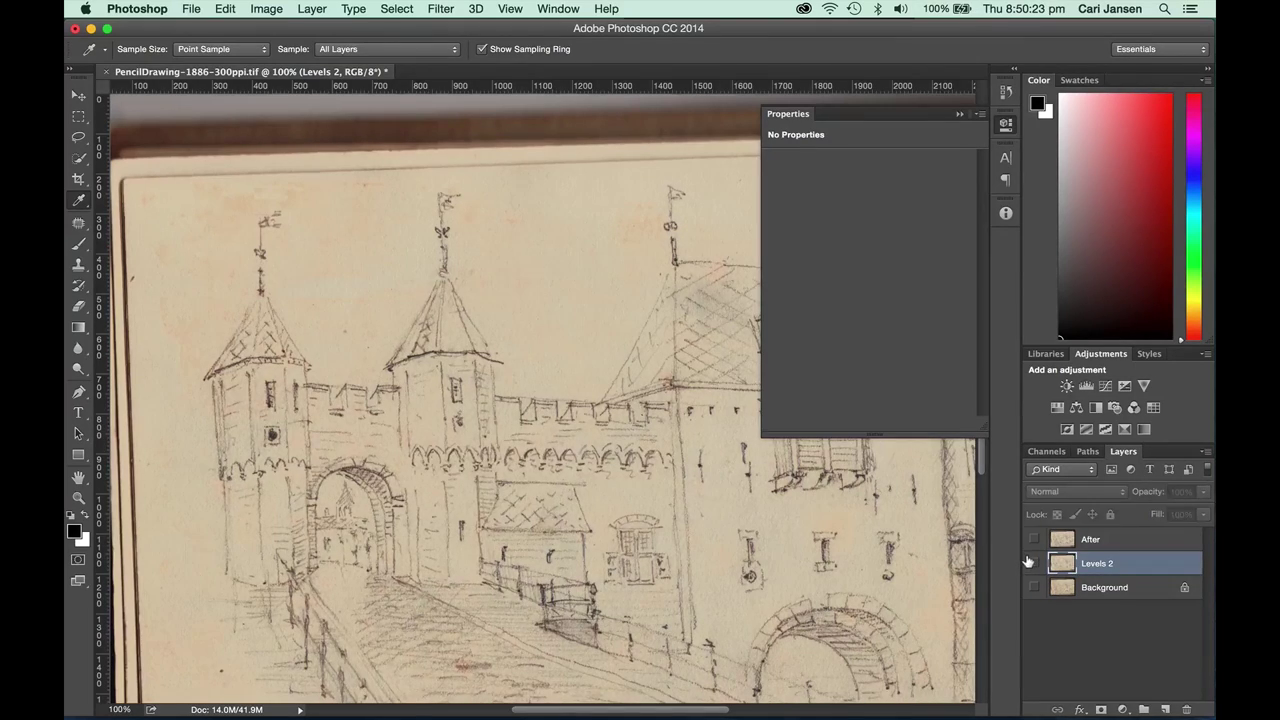
pyautogui.click(1031, 588)
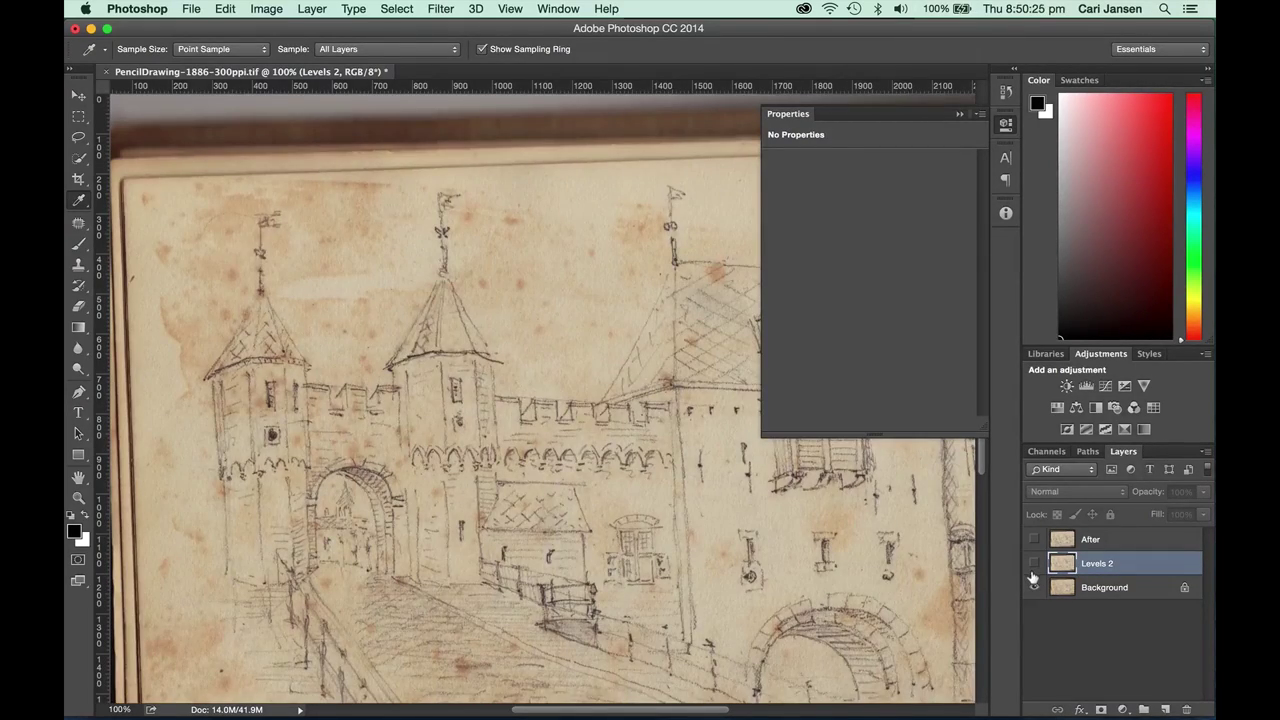
pyautogui.click(1033, 564)
pyautogui.click(1033, 564)
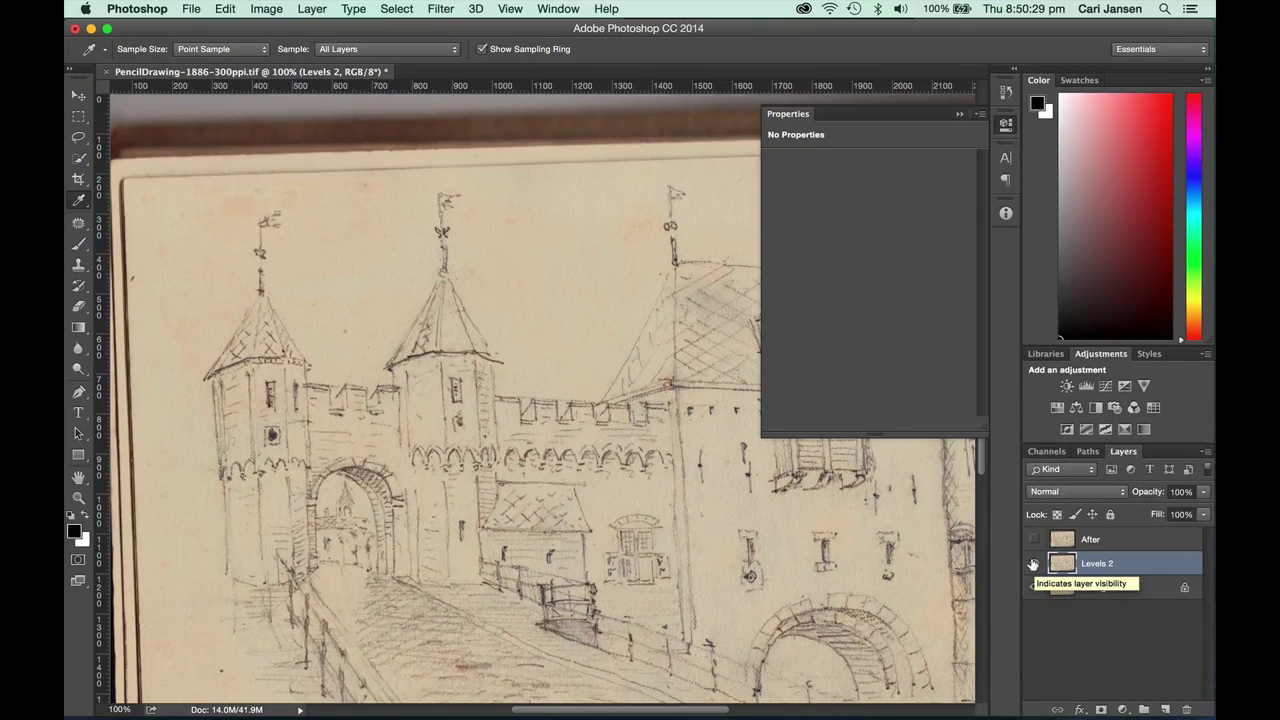
pyautogui.click(1033, 564)
pyautogui.click(1033, 564)
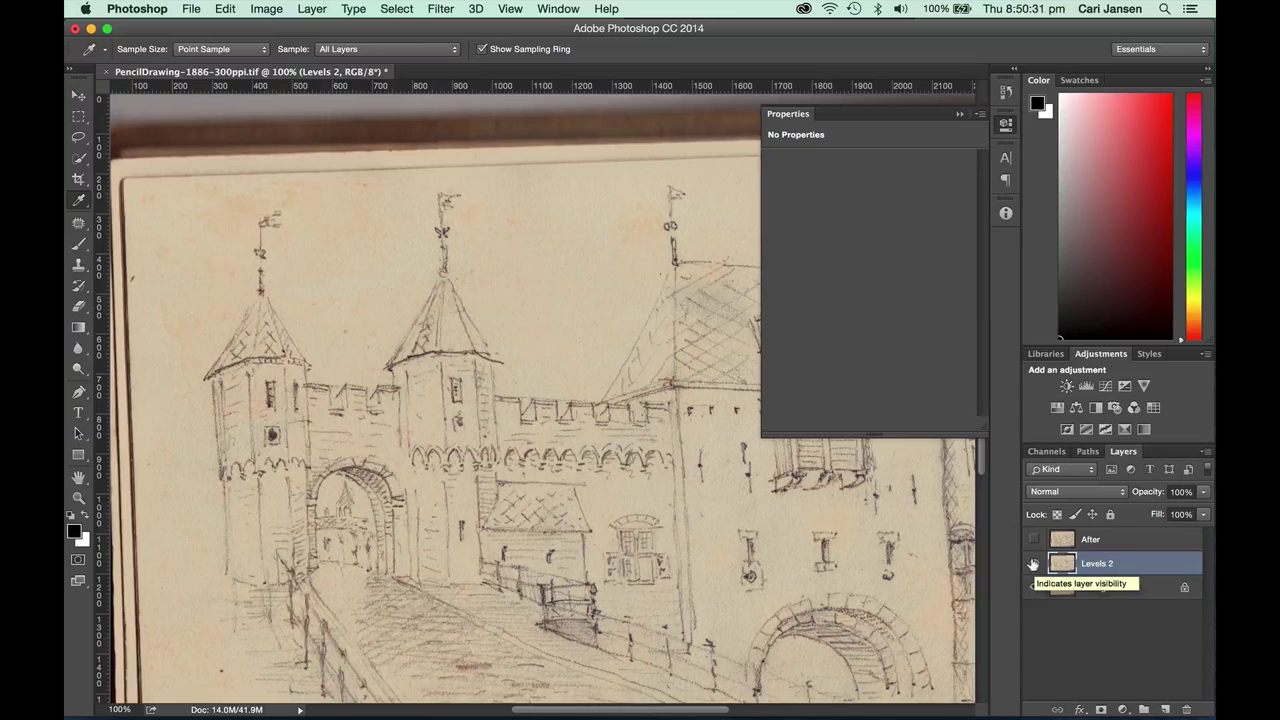